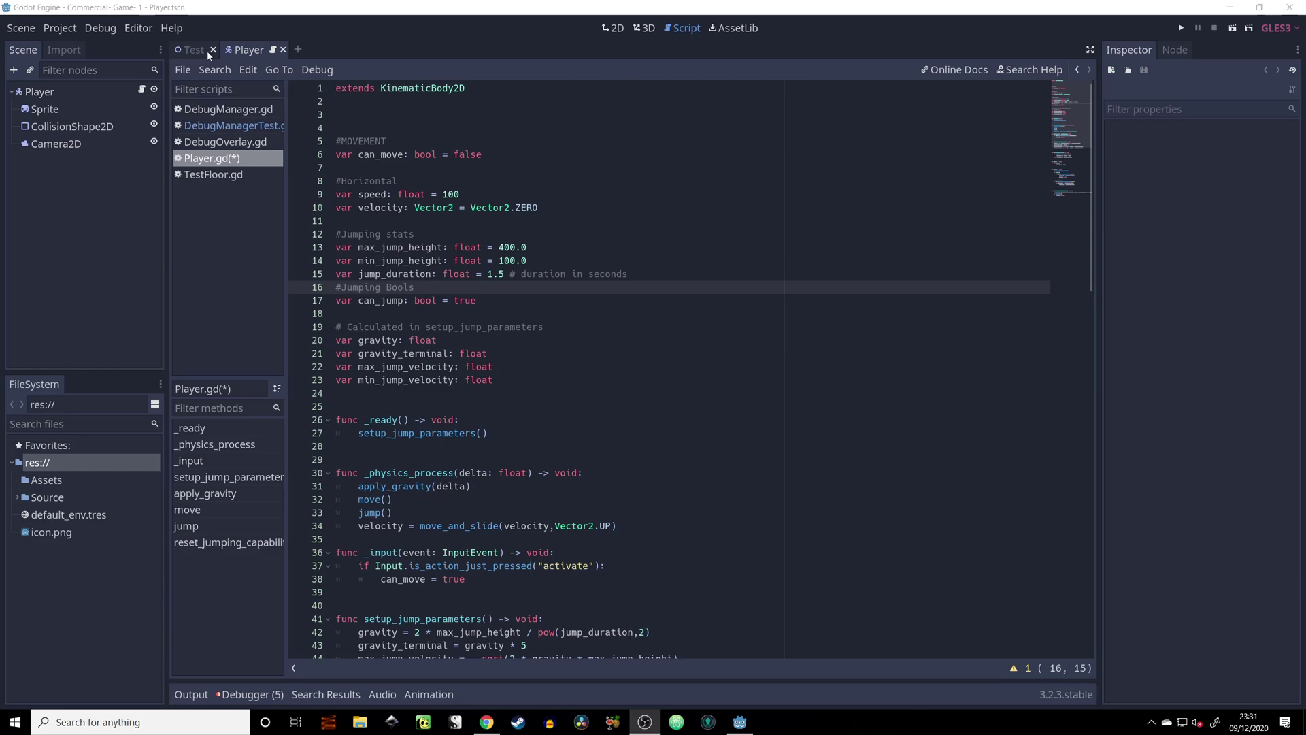
Step: Open the Test scene in 2D, run it, reposition the game window, then close it
click(194, 49)
click(616, 27)
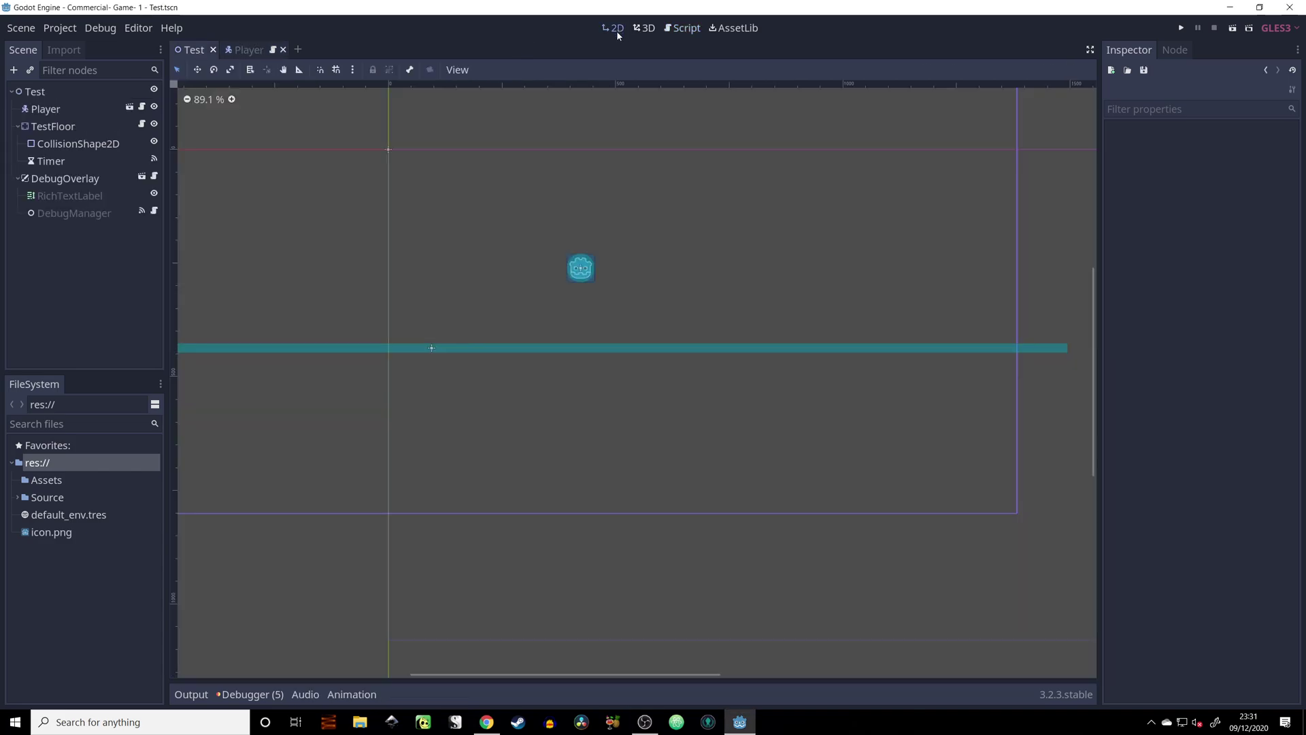
click(1180, 29)
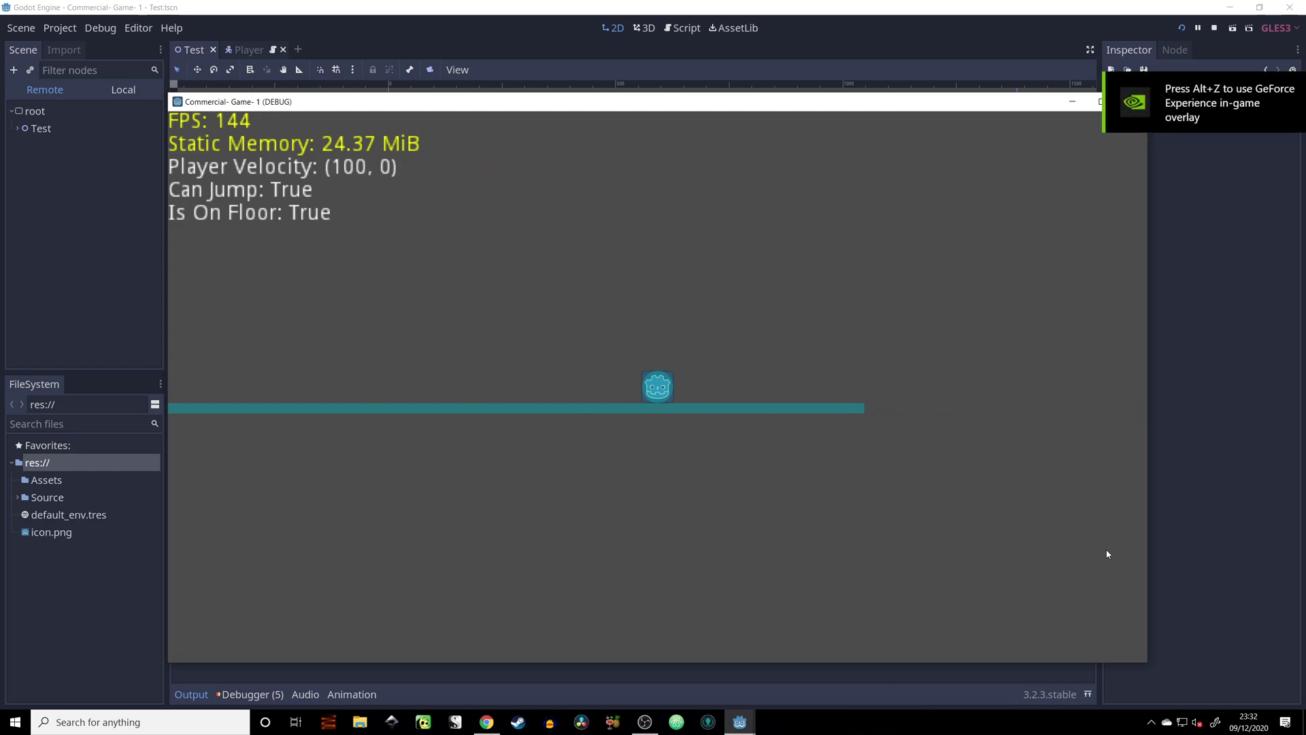
drag(938, 102, 825, 92)
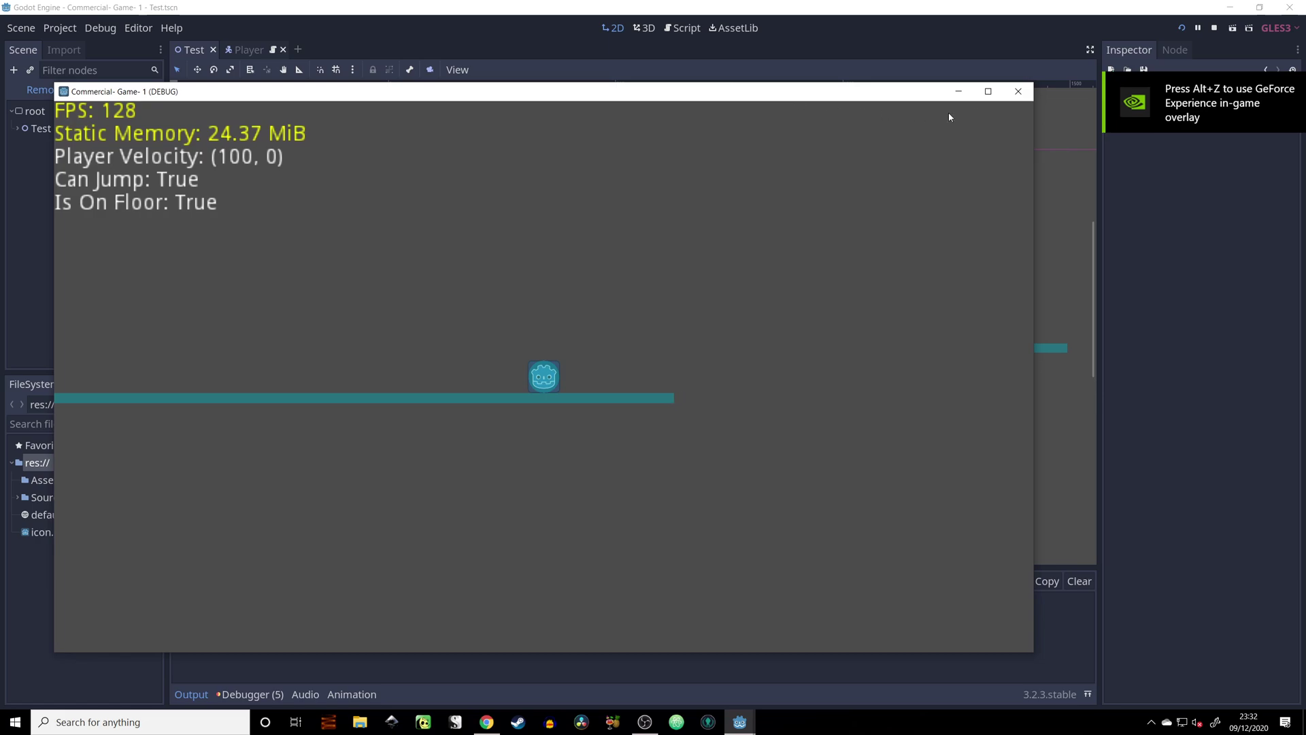
click(1019, 93)
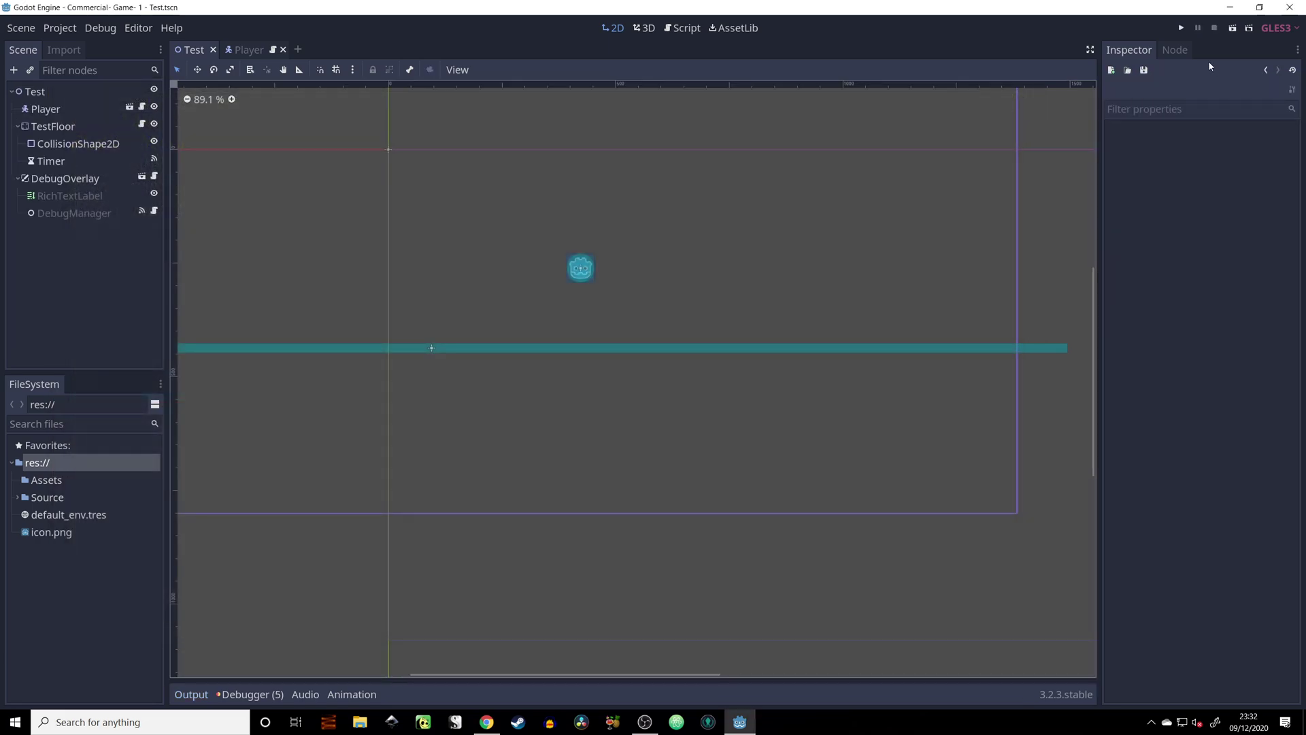
Step: Rerun the game, jump the player five times while watching velocity and floor stats, then close it
click(1180, 29)
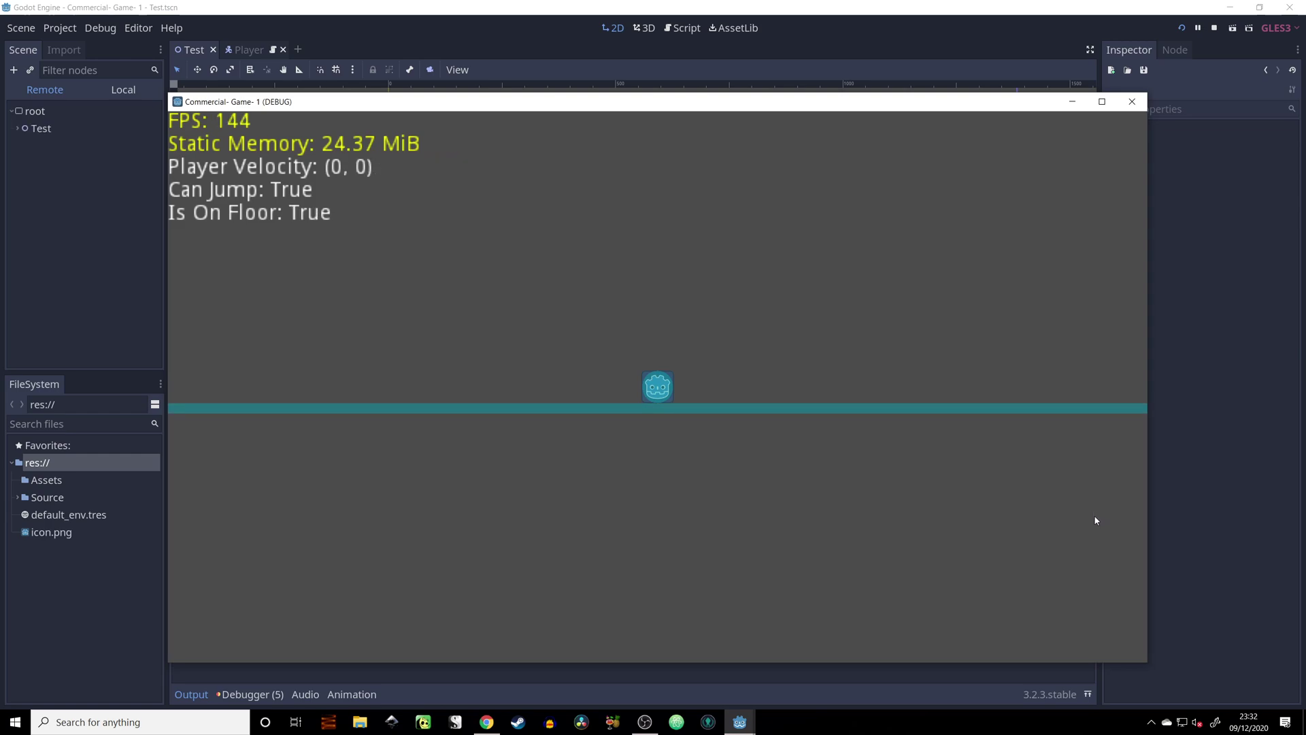
key(space)
key(space)
key(space)
key(space)
key(space)
click(1136, 101)
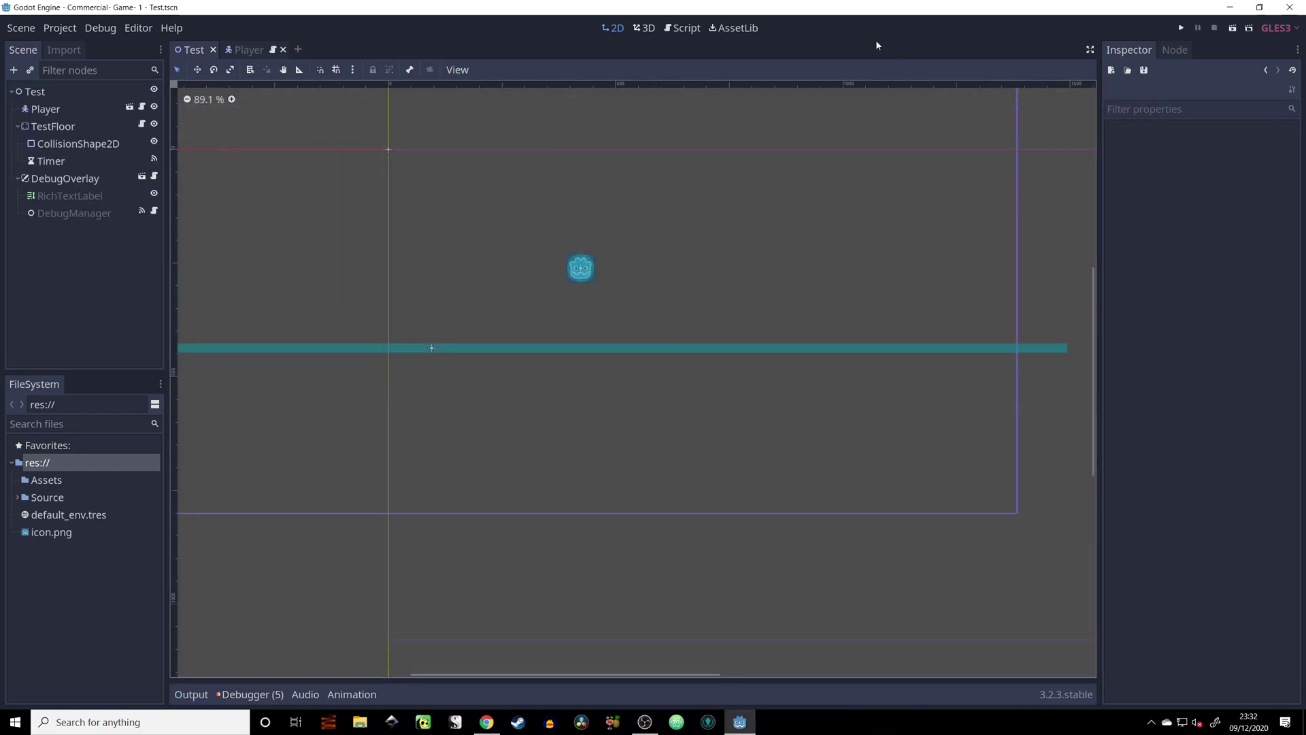
Step: Open Player.gd in the script editor and select the jump_duration value on line 15
click(680, 28)
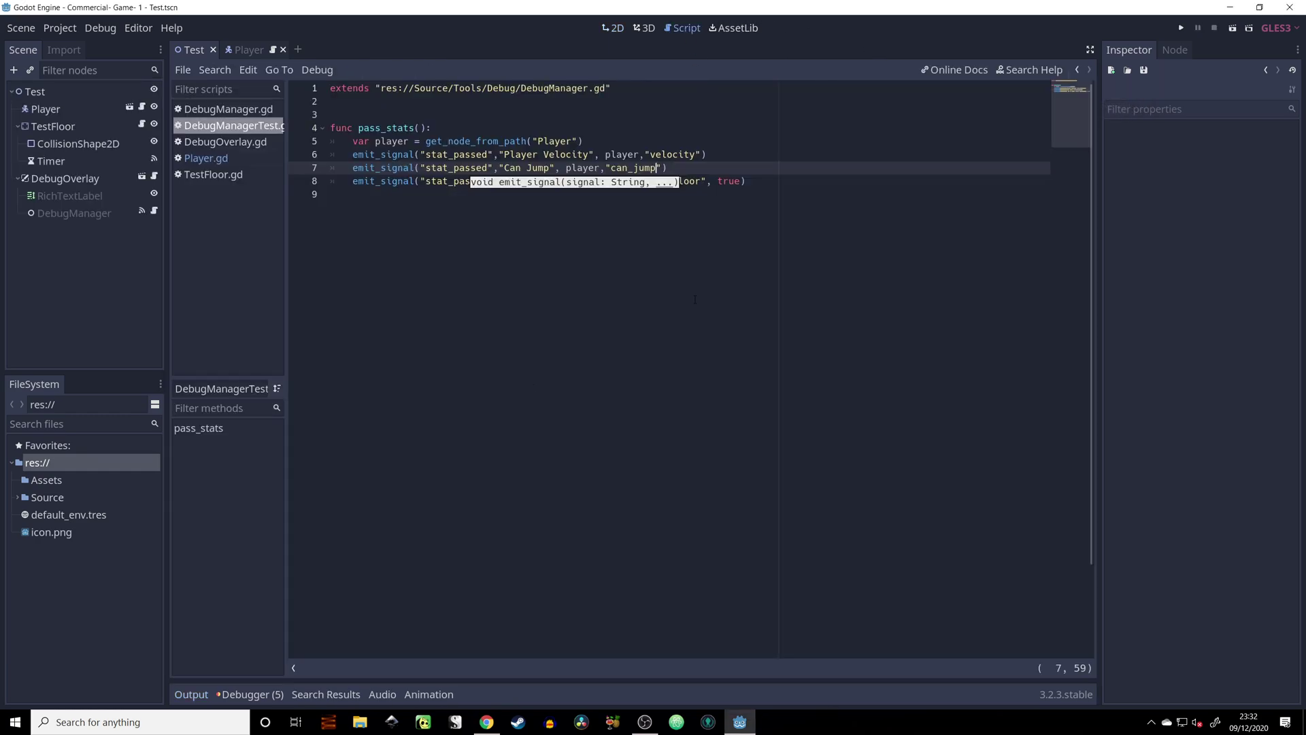
click(221, 157)
scroll(669, 368, down, 14)
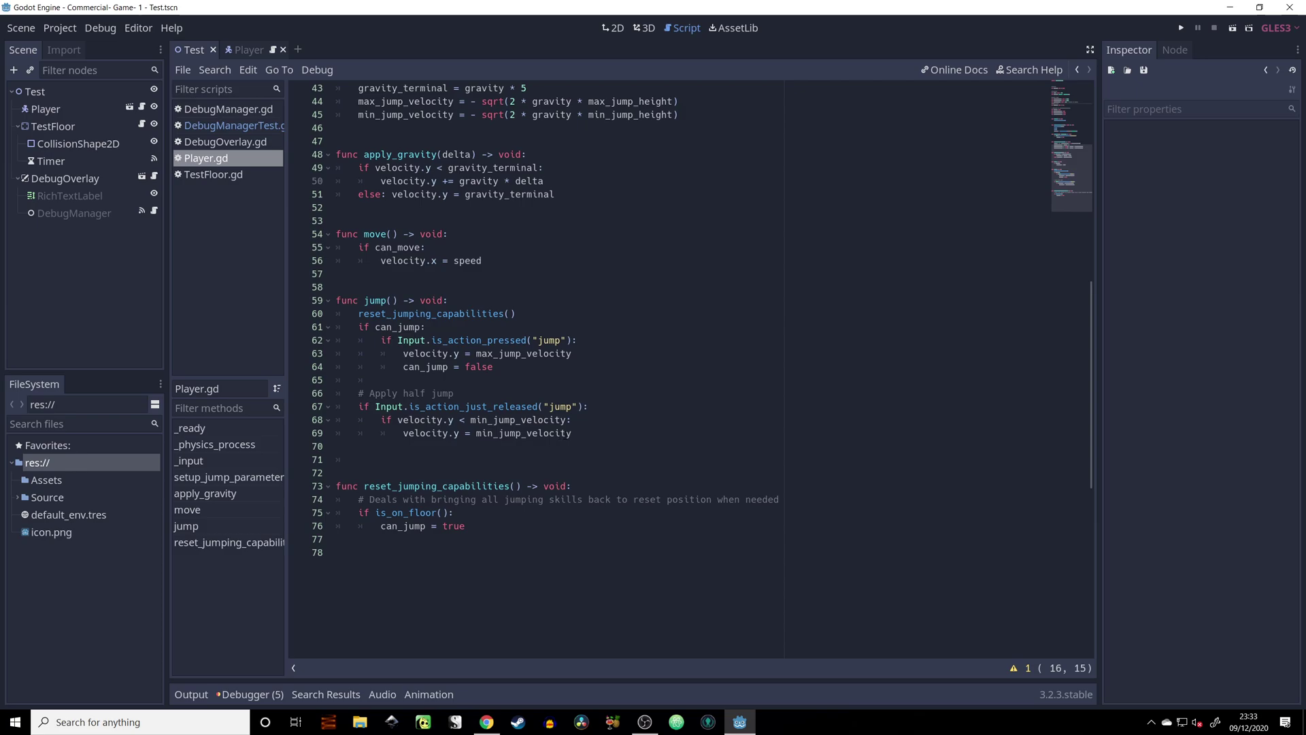
scroll(564, 446, up, 5)
scroll(565, 446, up, 5)
scroll(565, 446, up, 4)
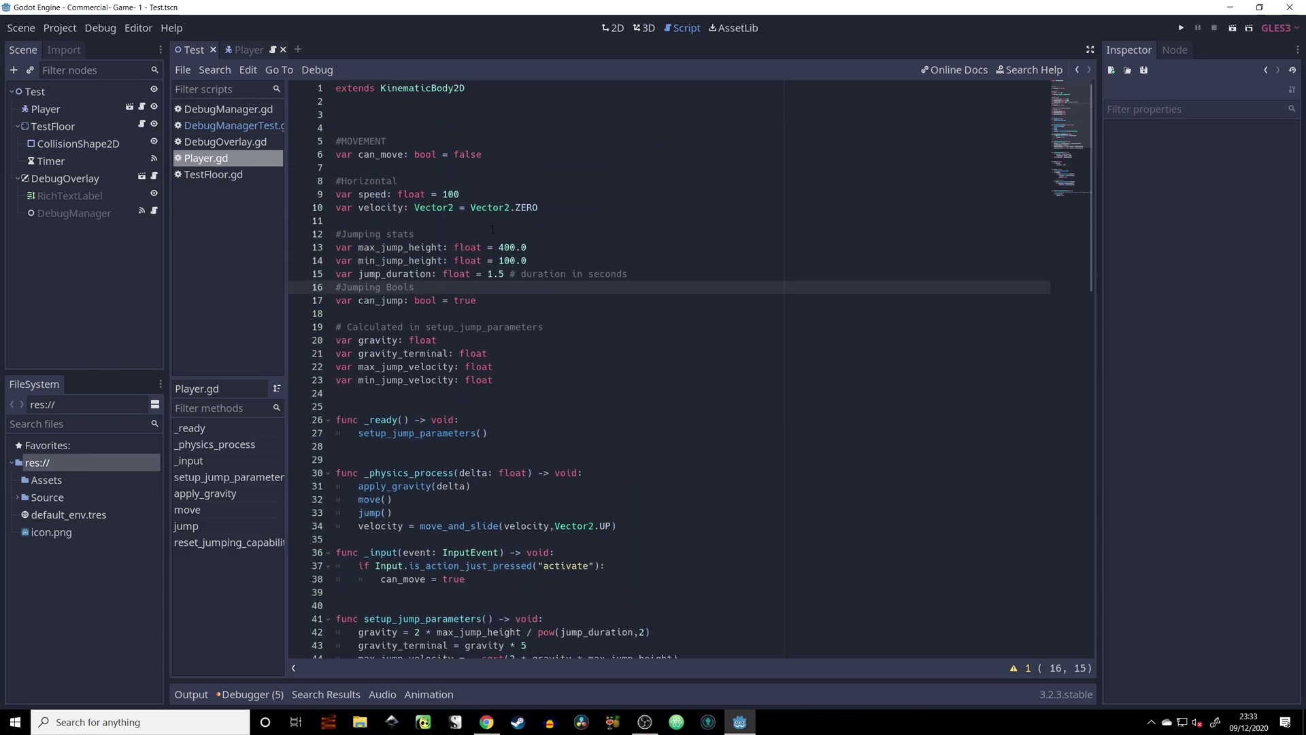
click(488, 274)
text(4)
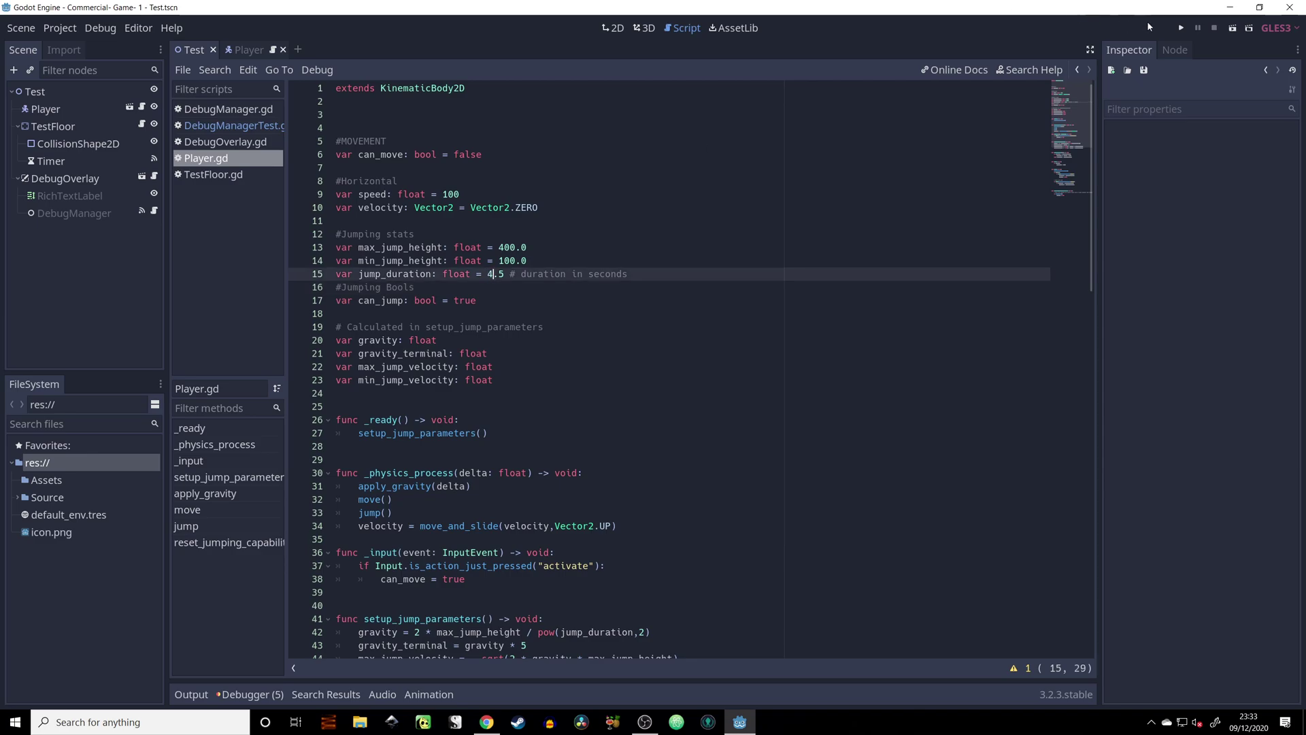
click(1181, 28)
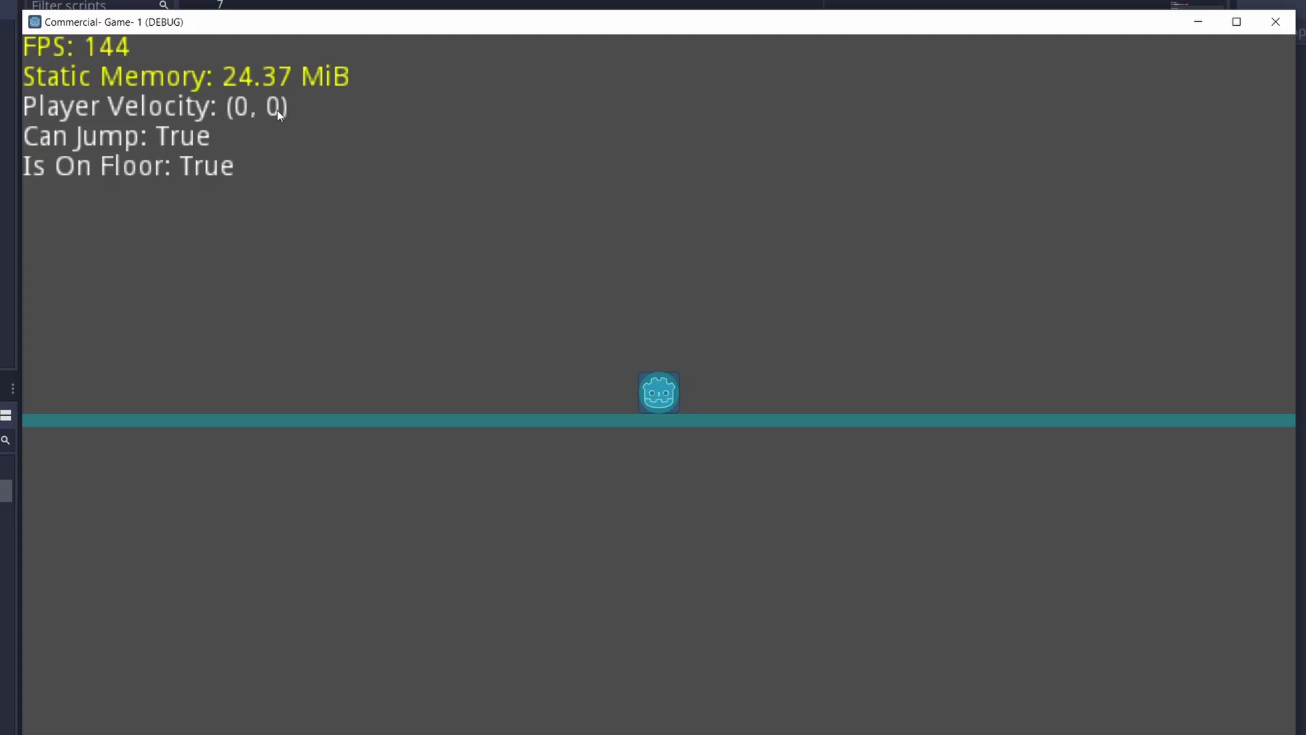
key(space)
key(space)
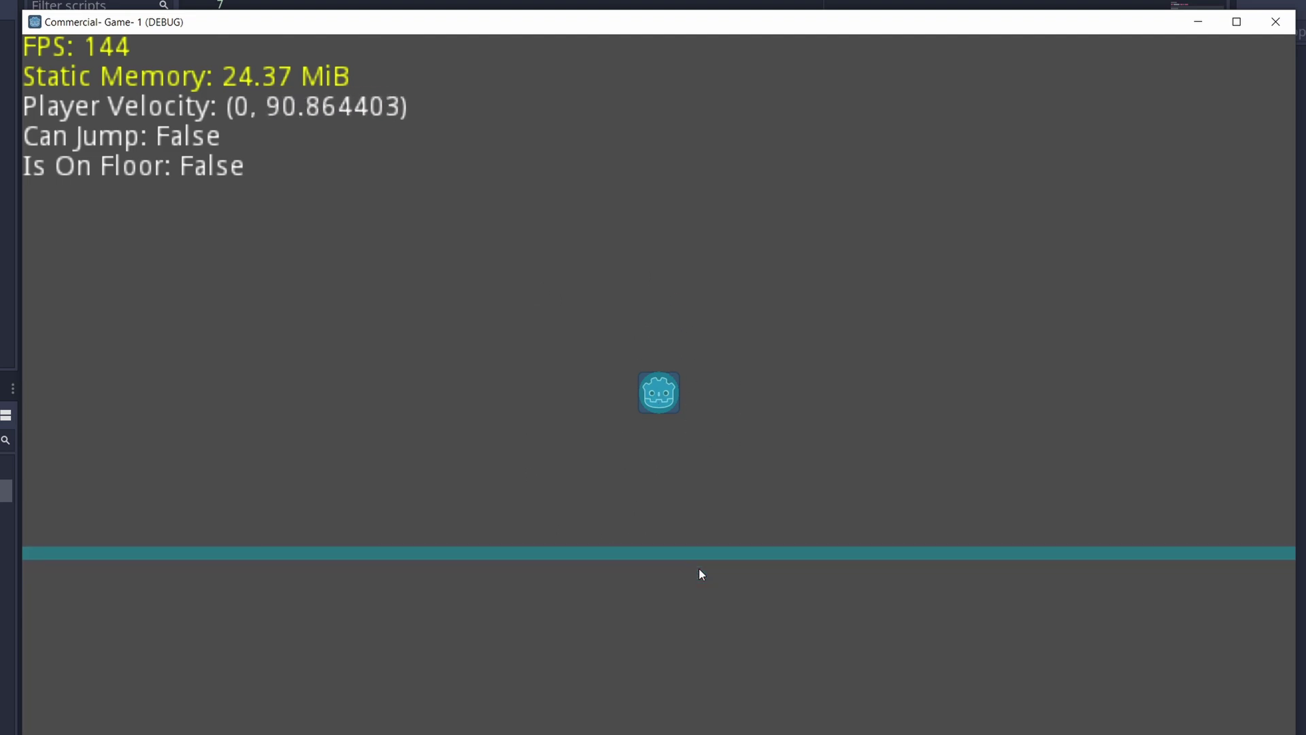
Step: Close the running platform-level game
click(1275, 22)
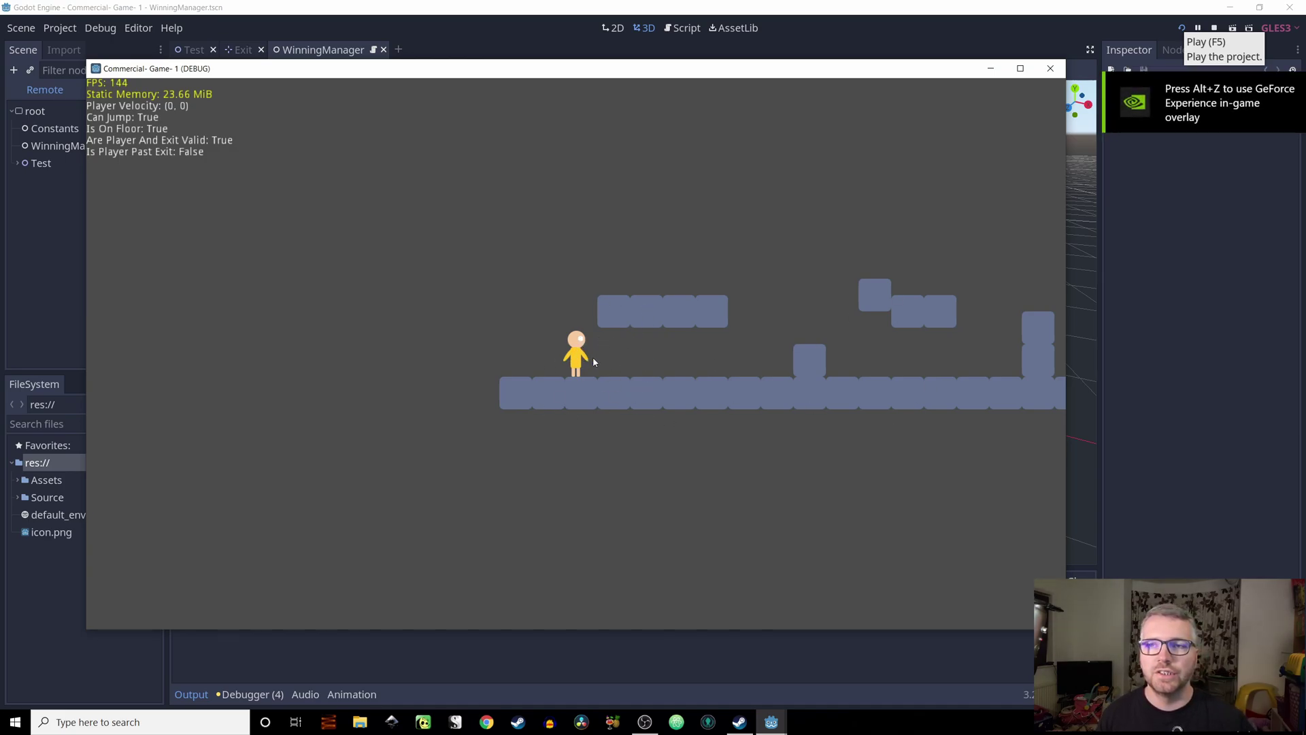
Step: Make the game window fill the screen and jump the player repeatedly
click(1020, 67)
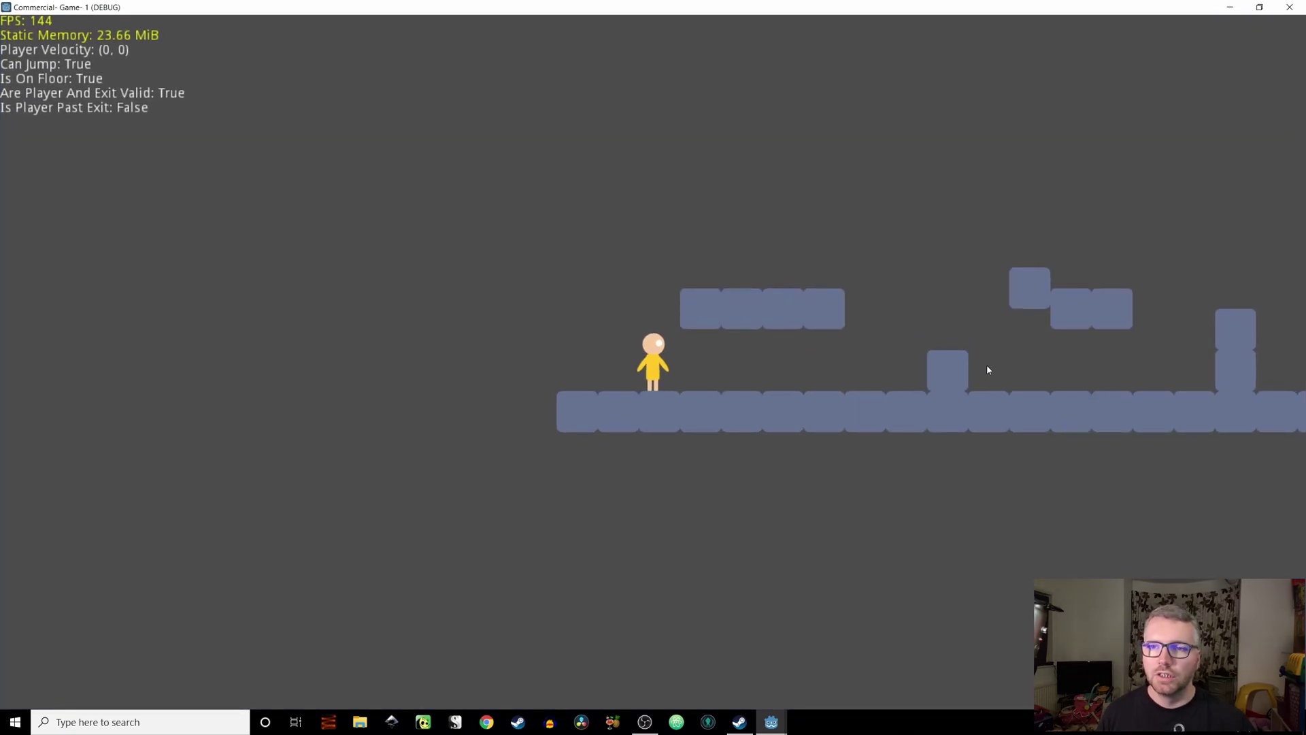
key(space)
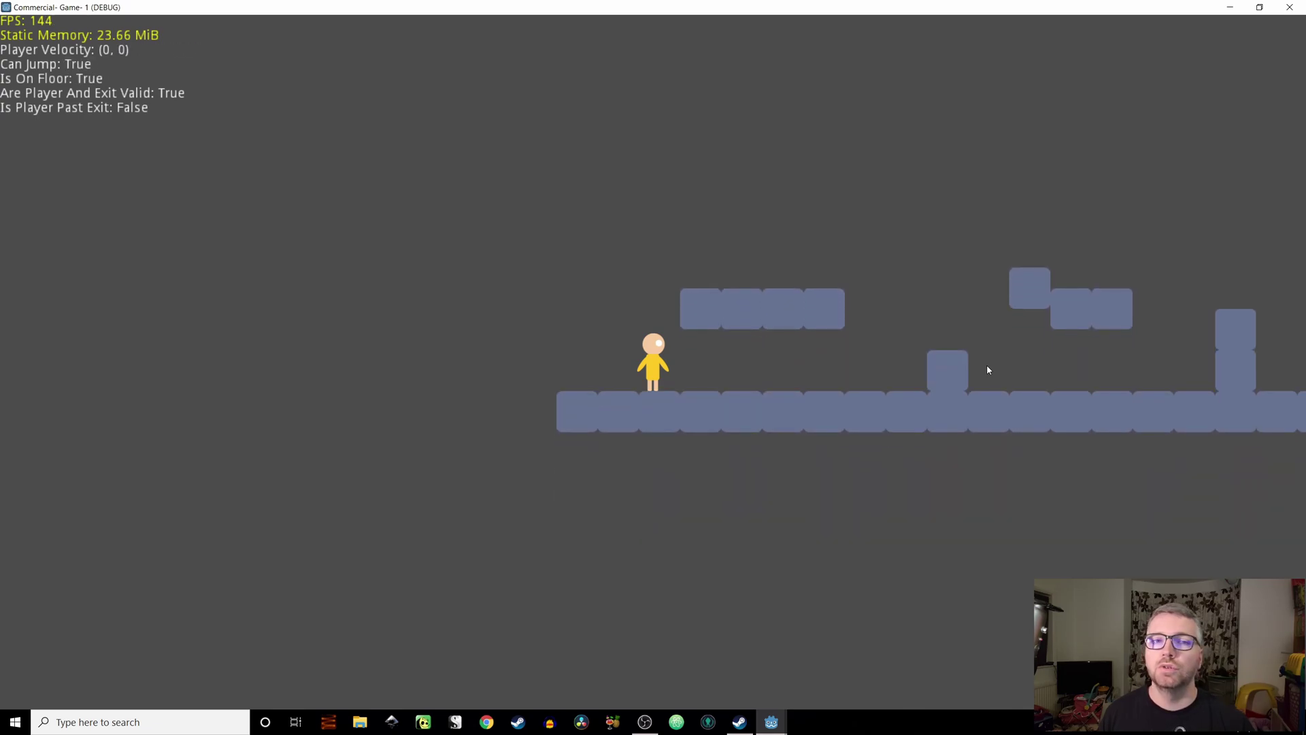
key(space)
key(space)
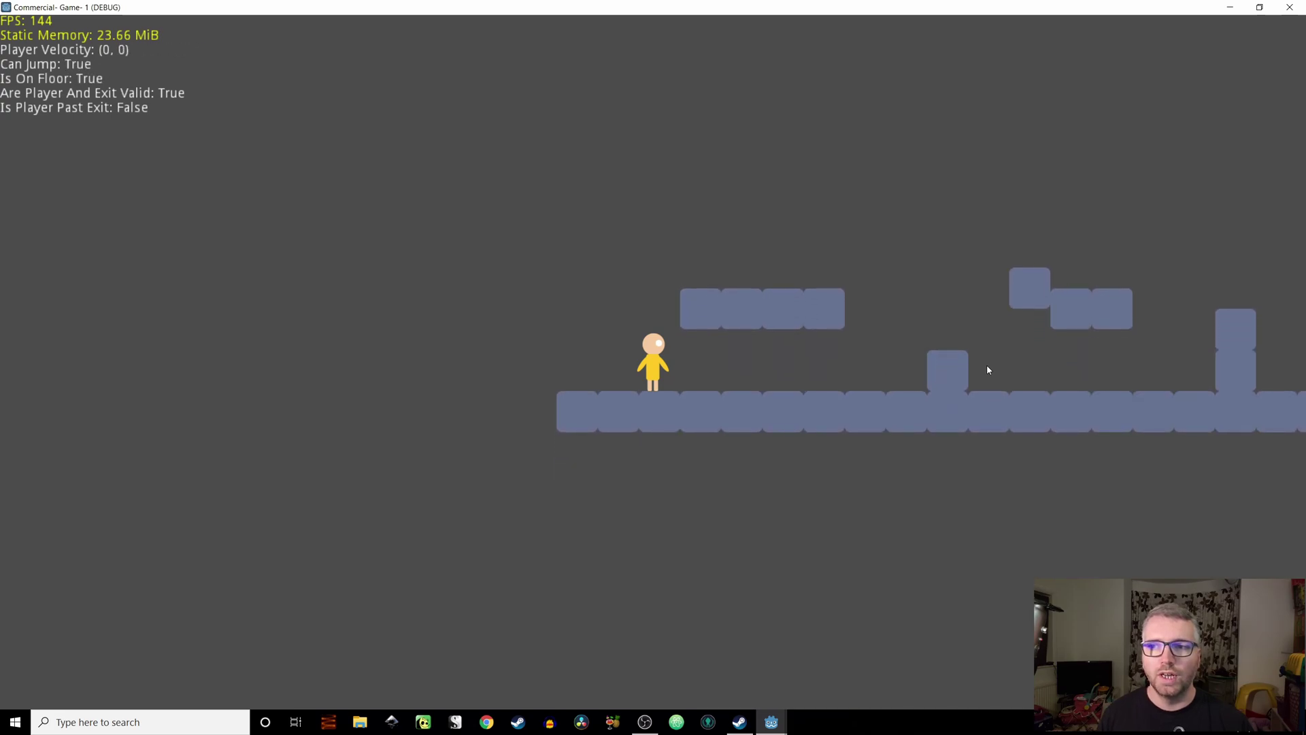
key(space)
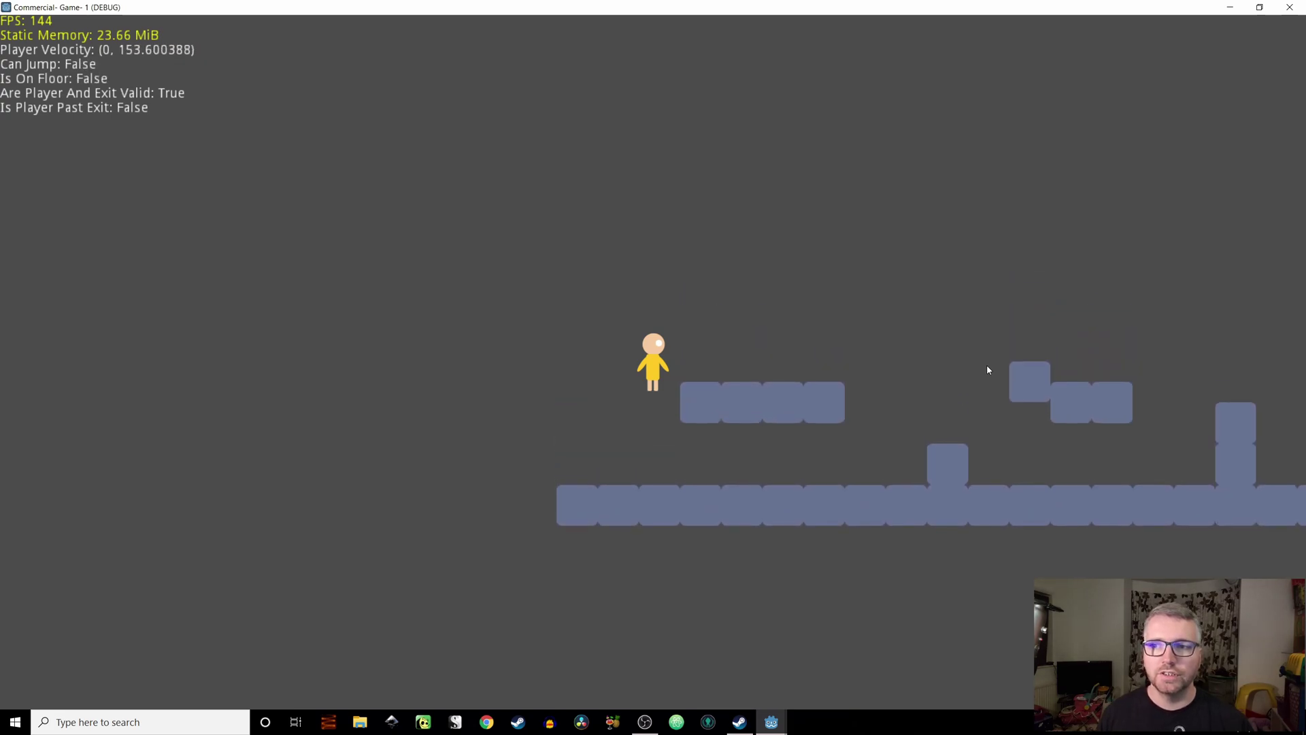
key(space)
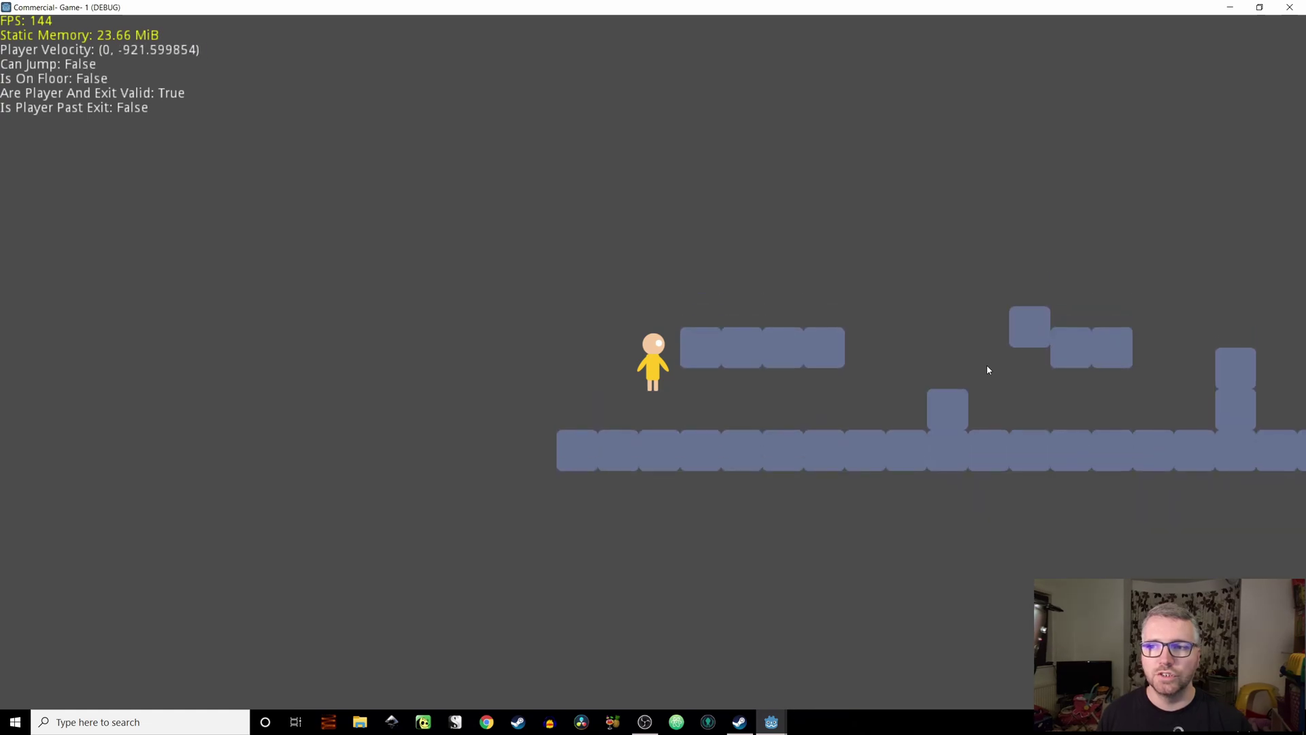
key(space)
Step: Run the player right, jumping over the tall block, up to the end wall past the exit
key(Right)
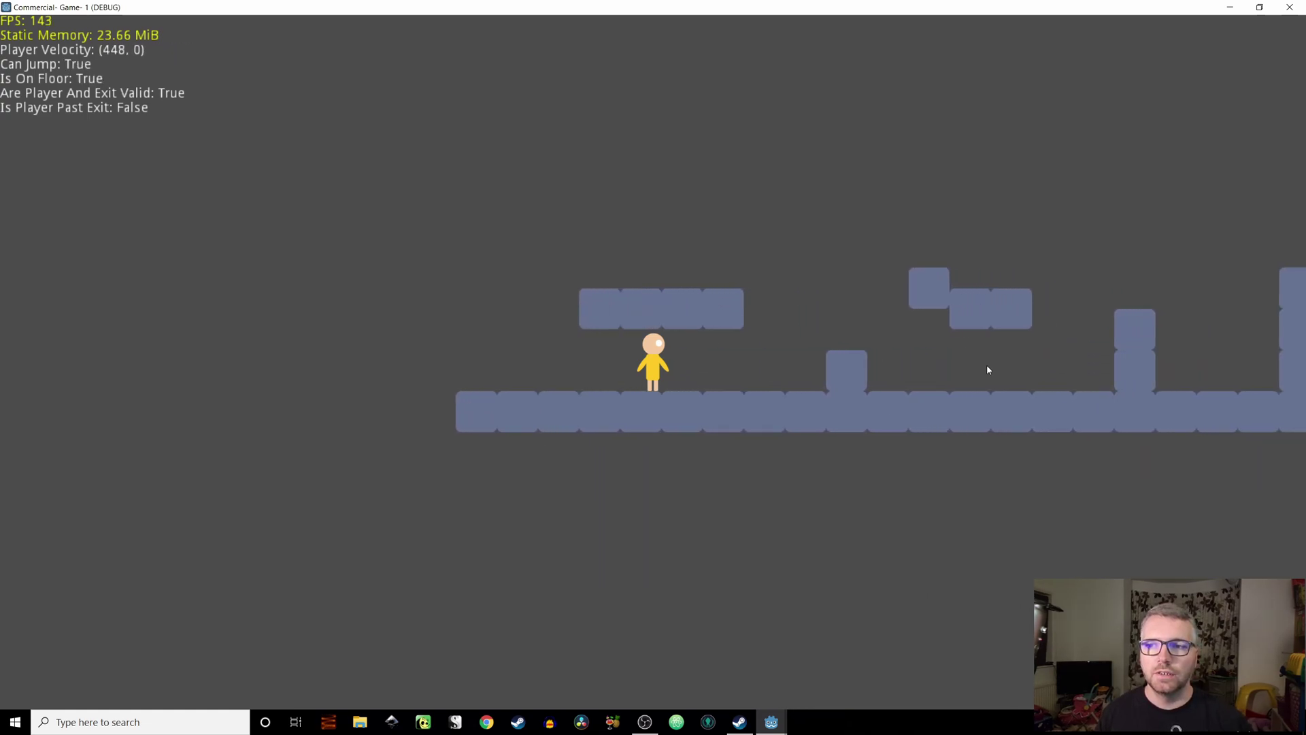
key(Right)
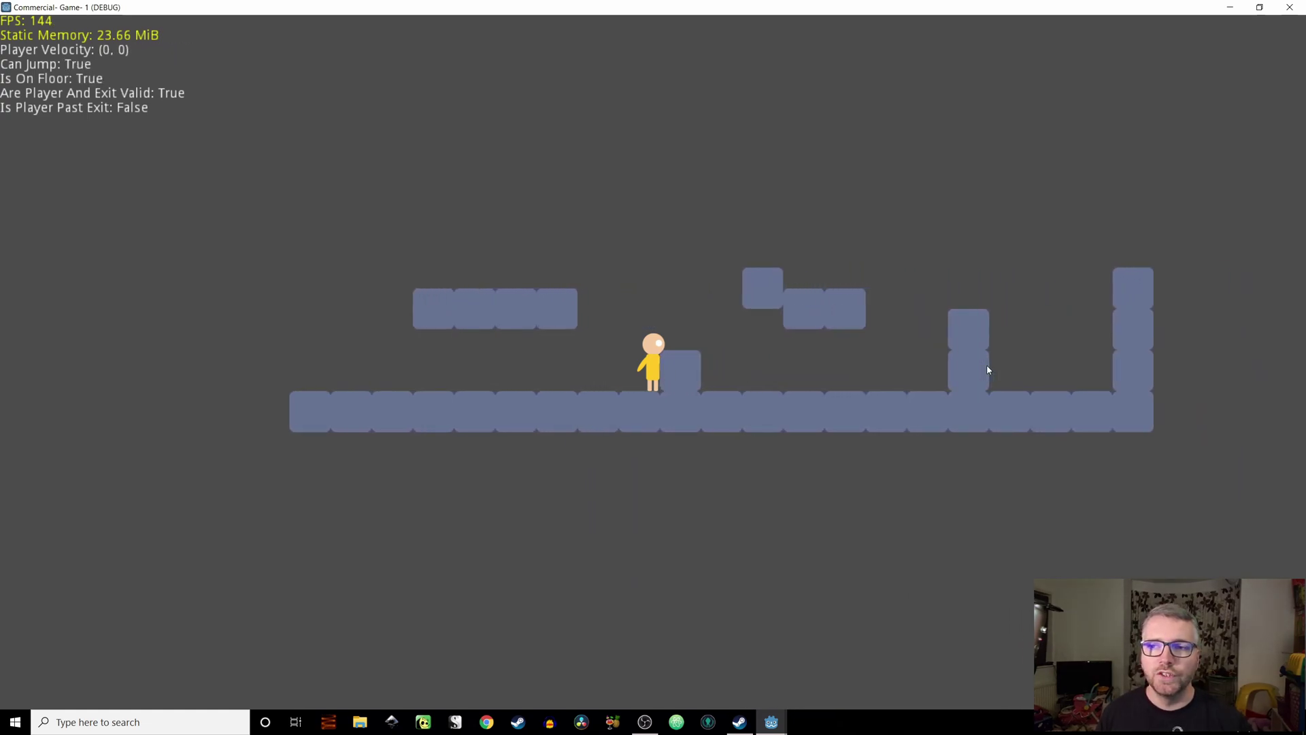
key(space)
key(Right)
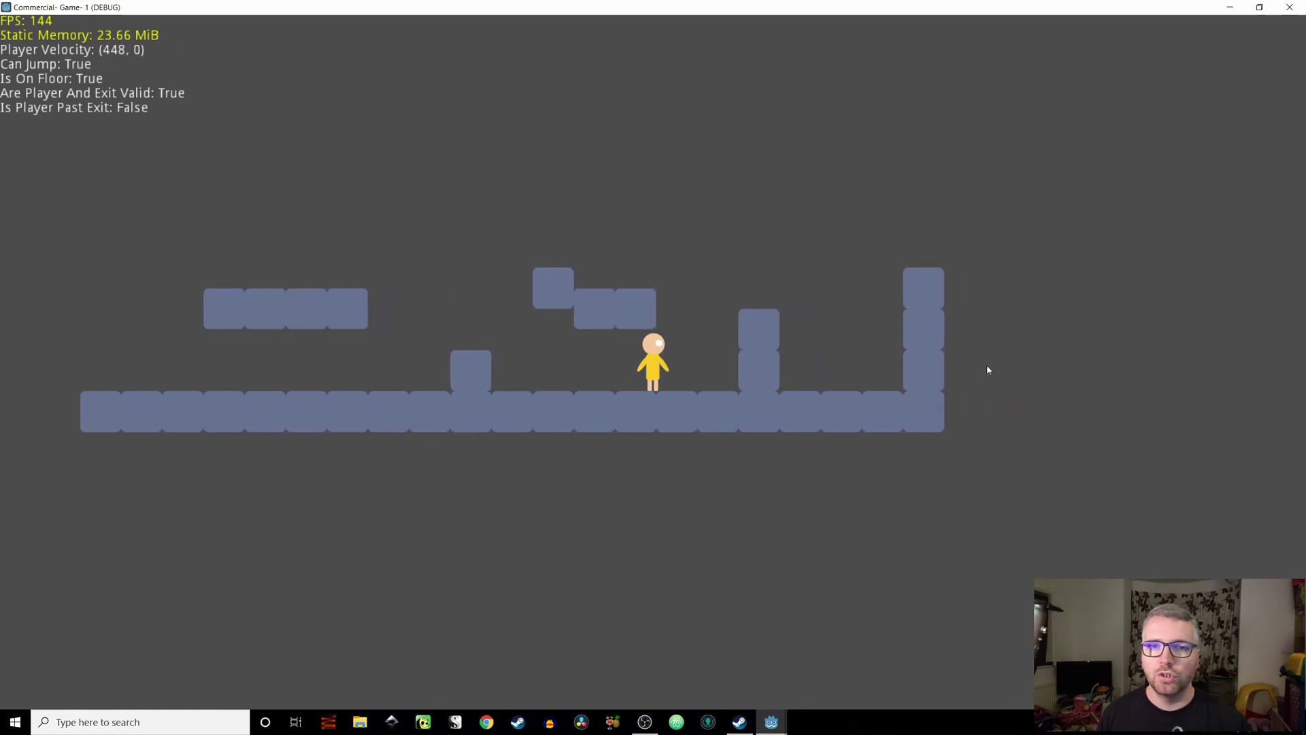
key(Right)
key(space)
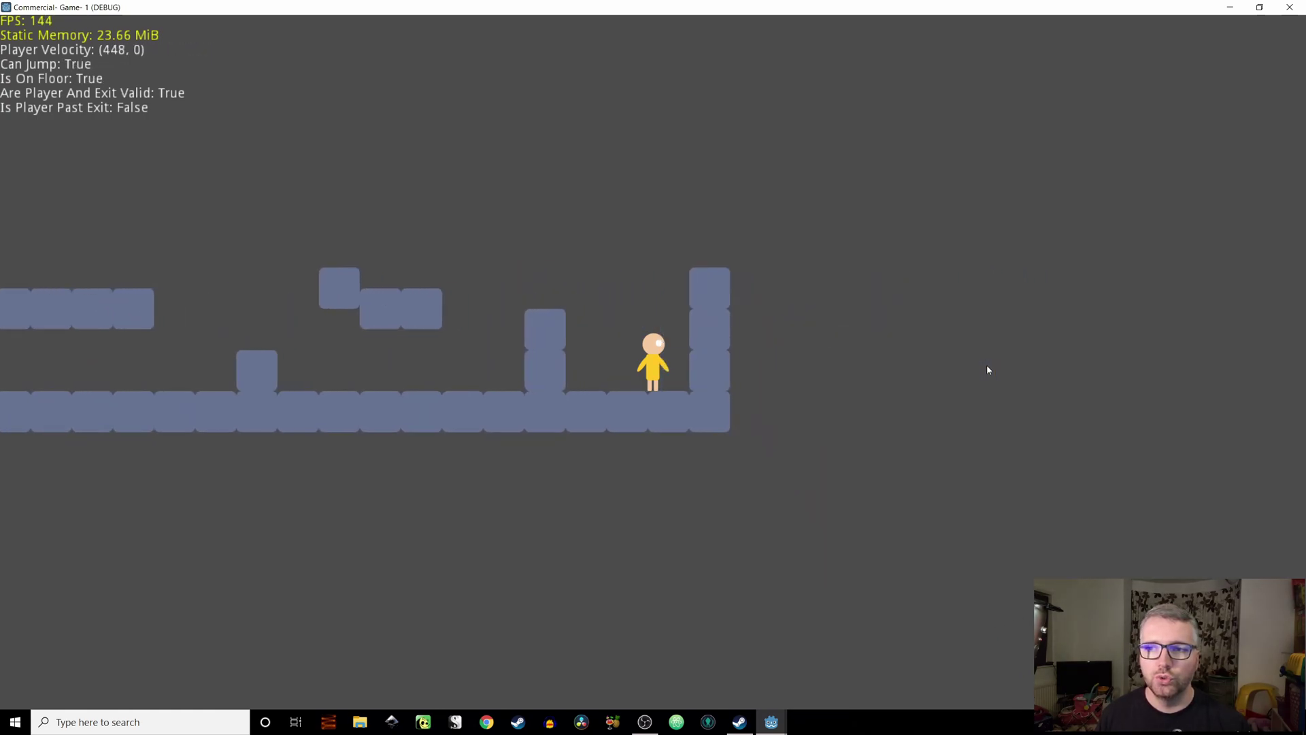
key(Right)
key(space)
key(space)
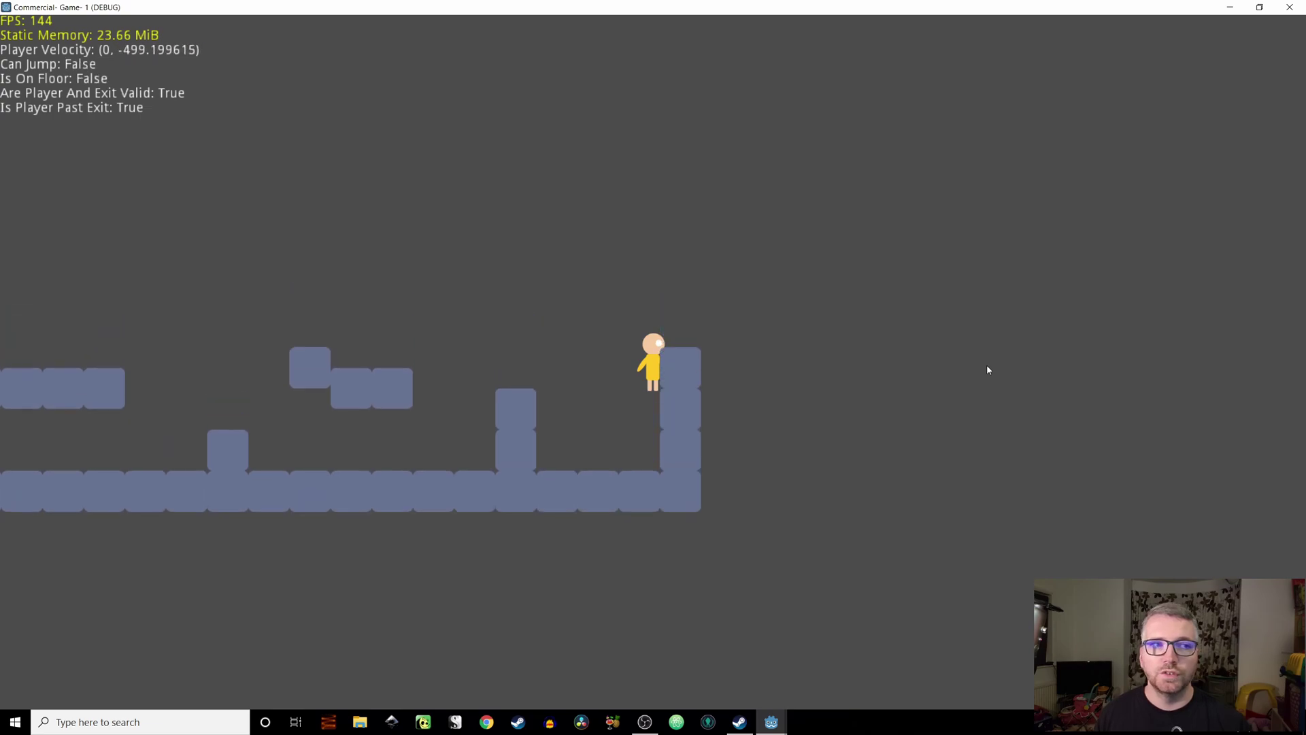
key(space)
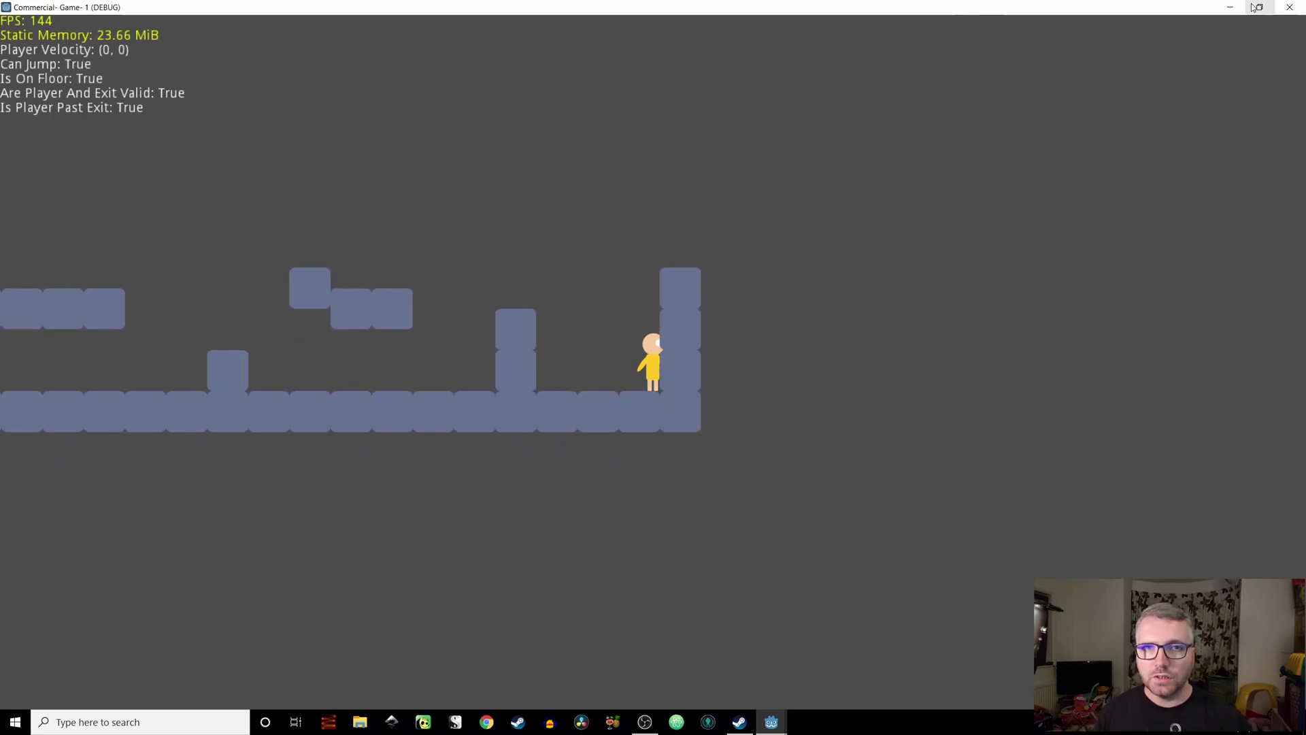
Step: Restore and close the game window, relaunch the project, then move the new window left and widen it
click(1256, 7)
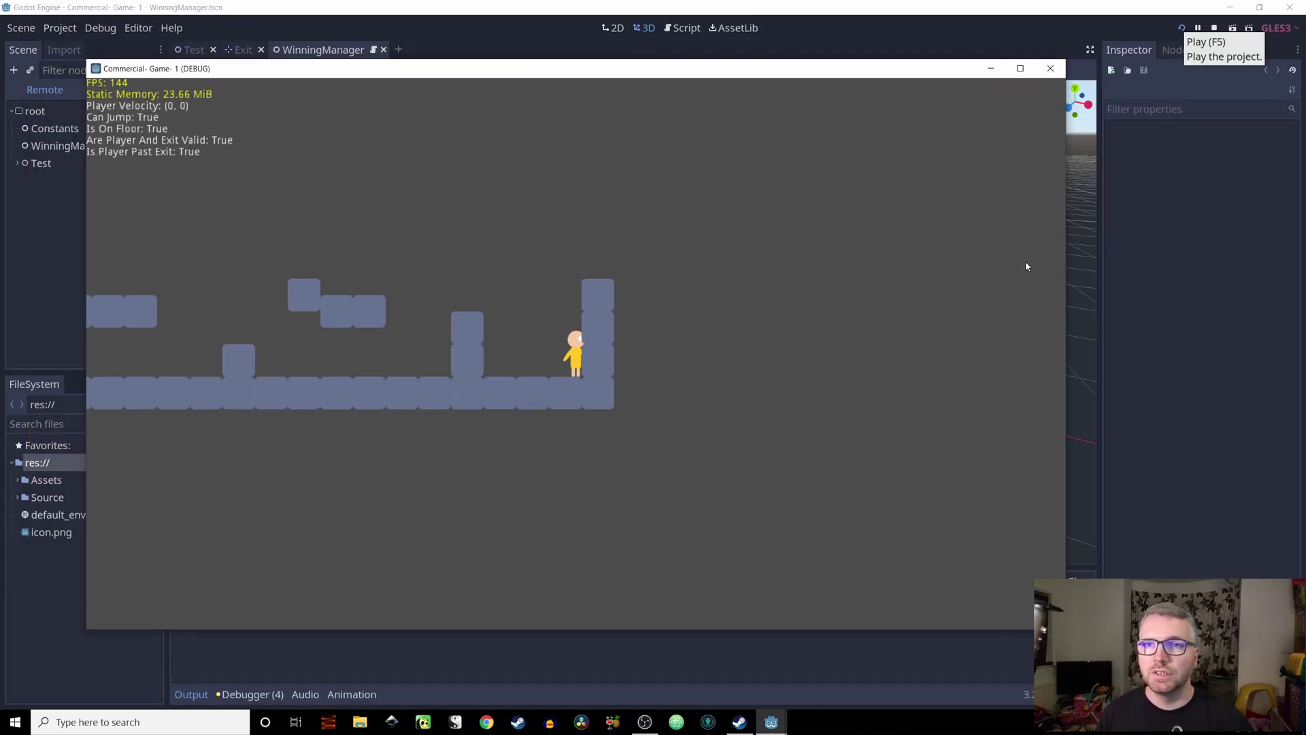
click(1048, 70)
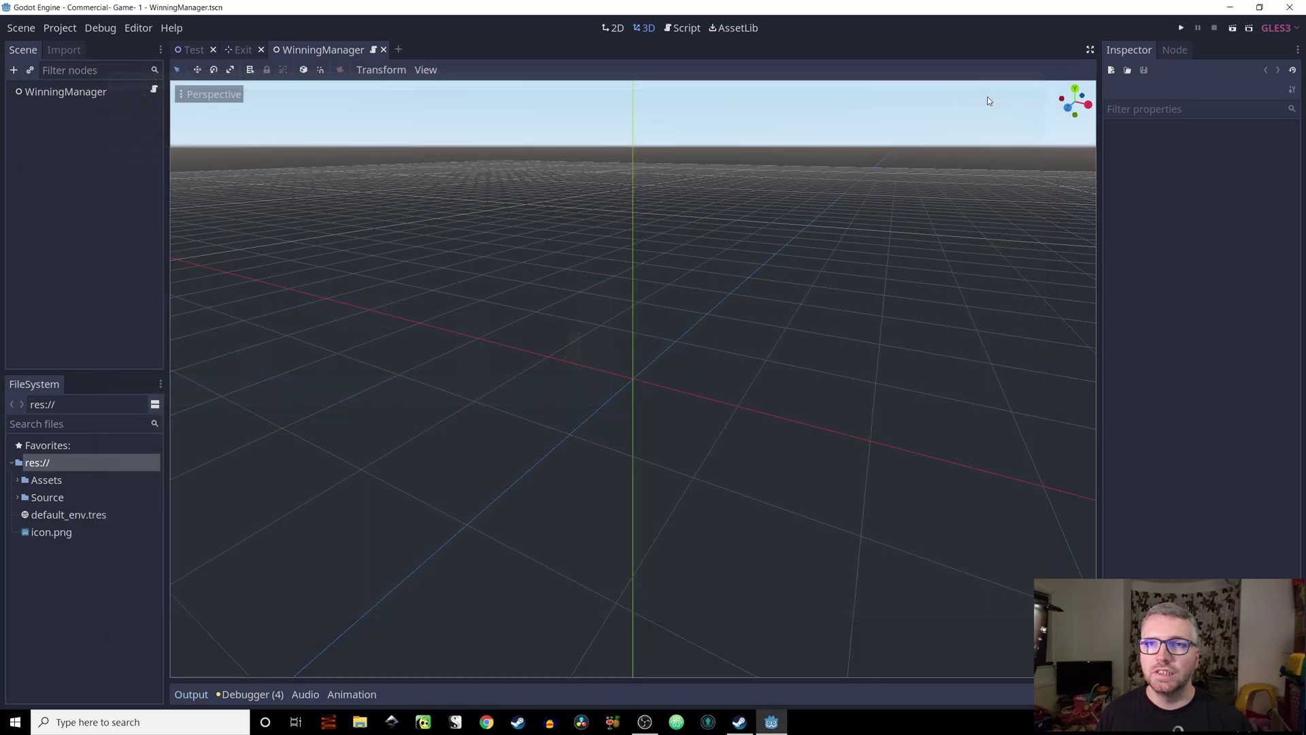
click(1180, 30)
drag(693, 130, 550, 94)
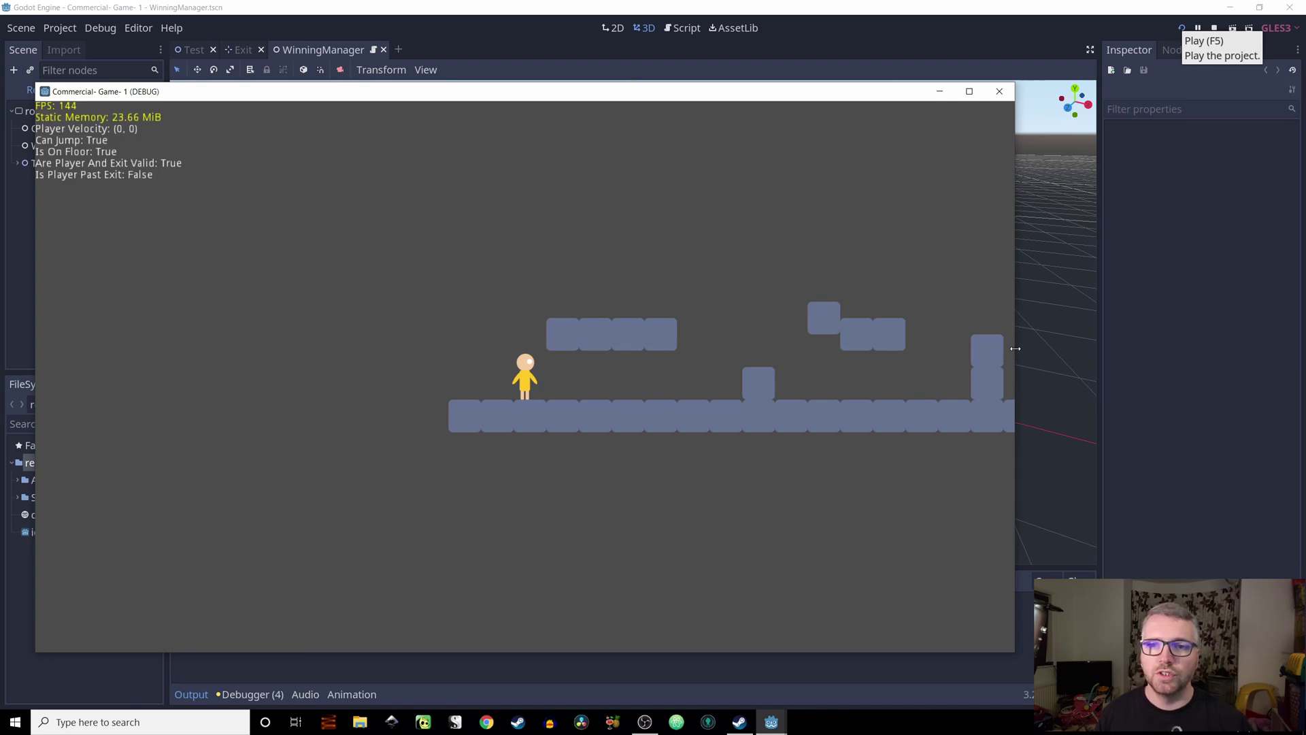
mouse_move(1016, 349)
mouse_down()
mouse_move(1291, 341)
mouse_move(987, 364)
mouse_up()
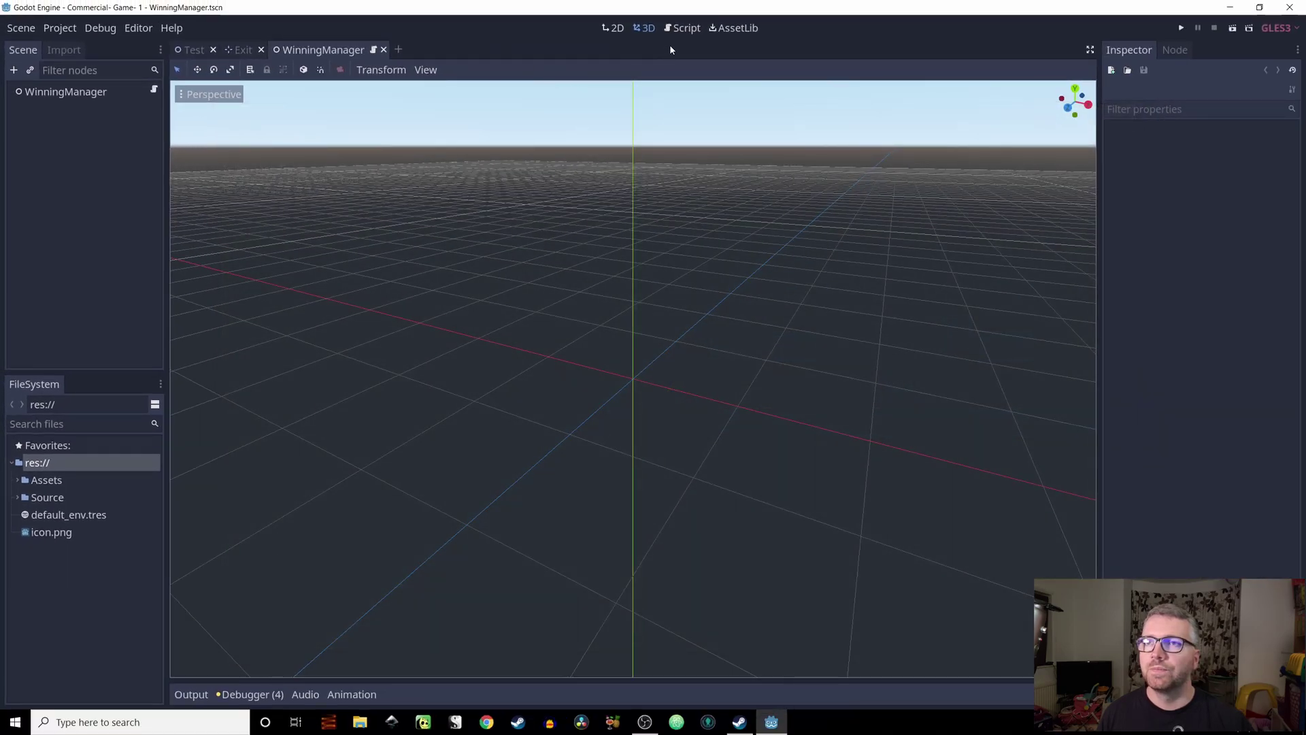
Step: Run the Test level and move the player right, jumping twice over obstacles toward the end wall
click(194, 49)
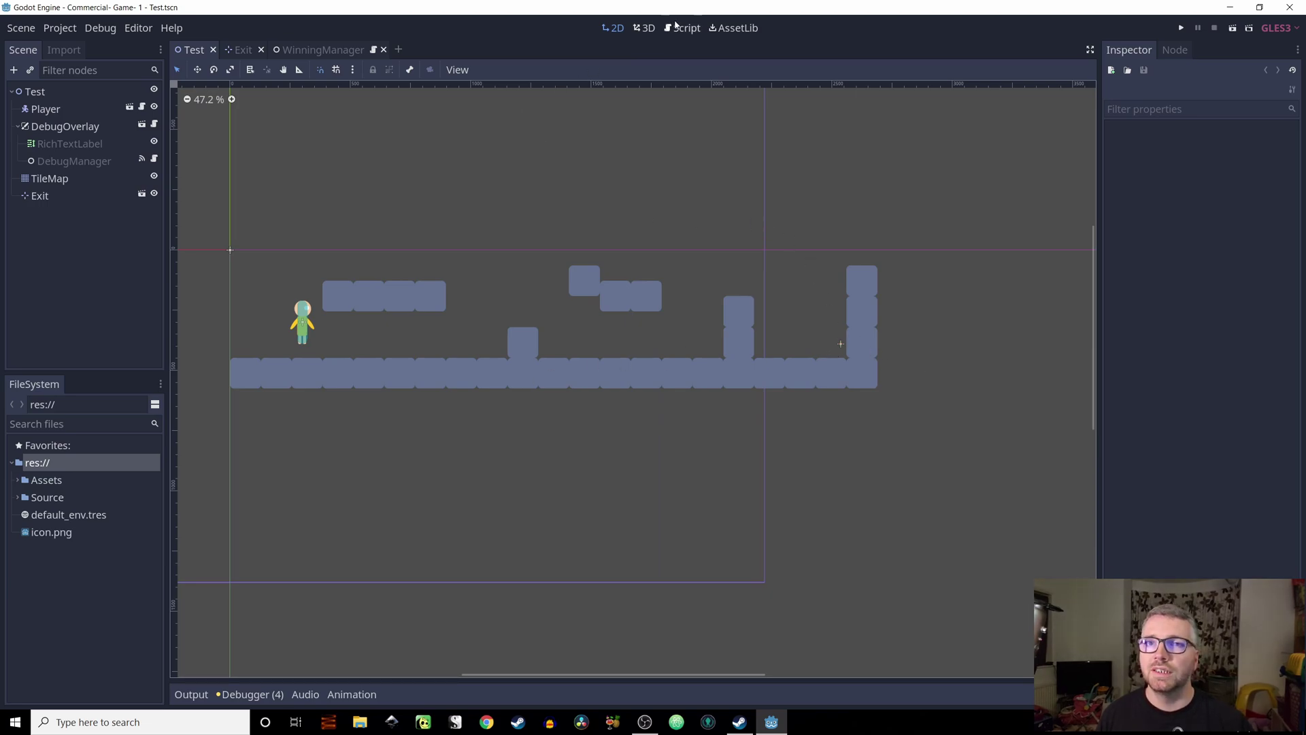
click(1181, 27)
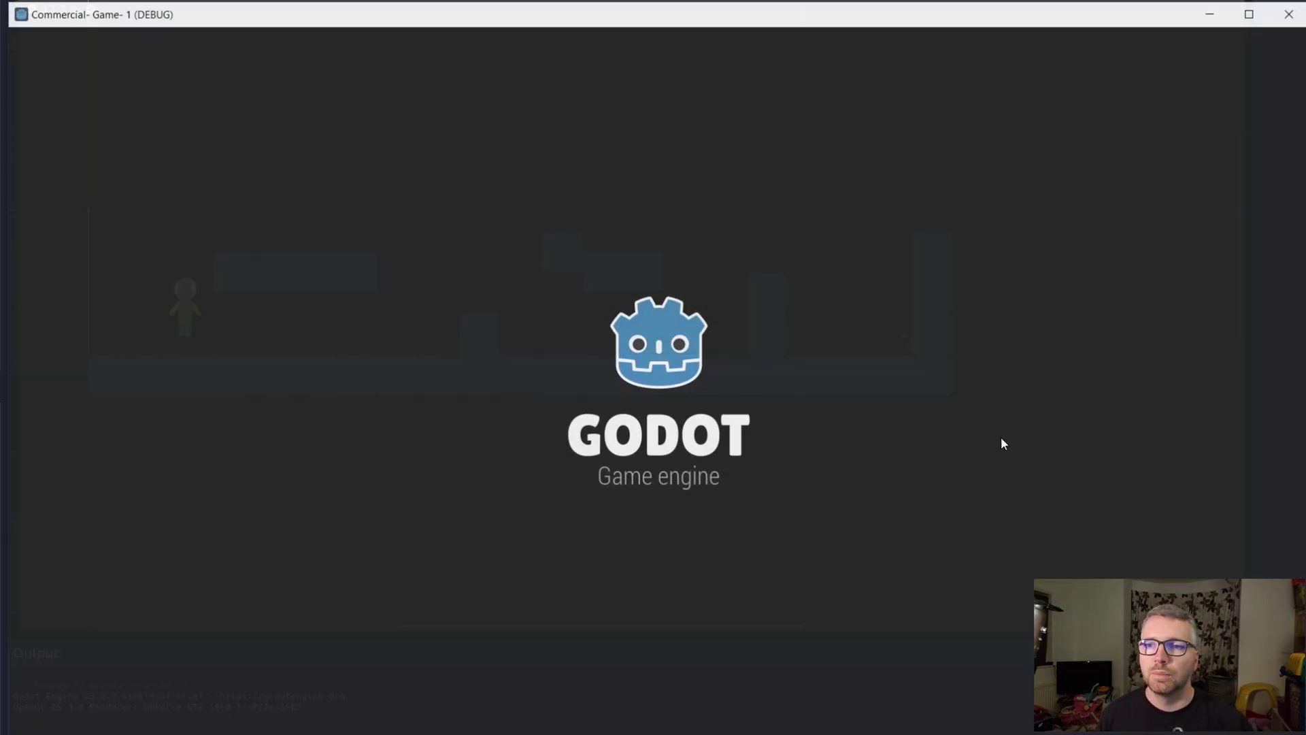
key(Right)
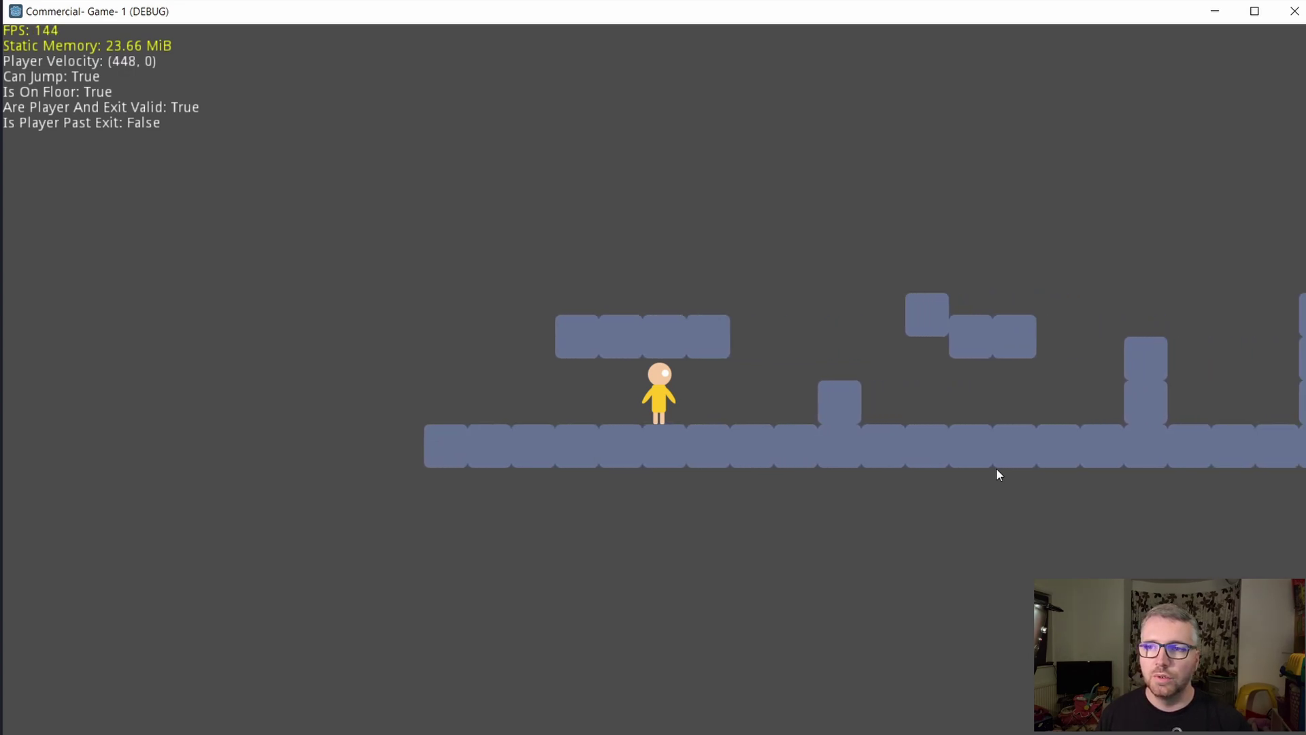
key(space)
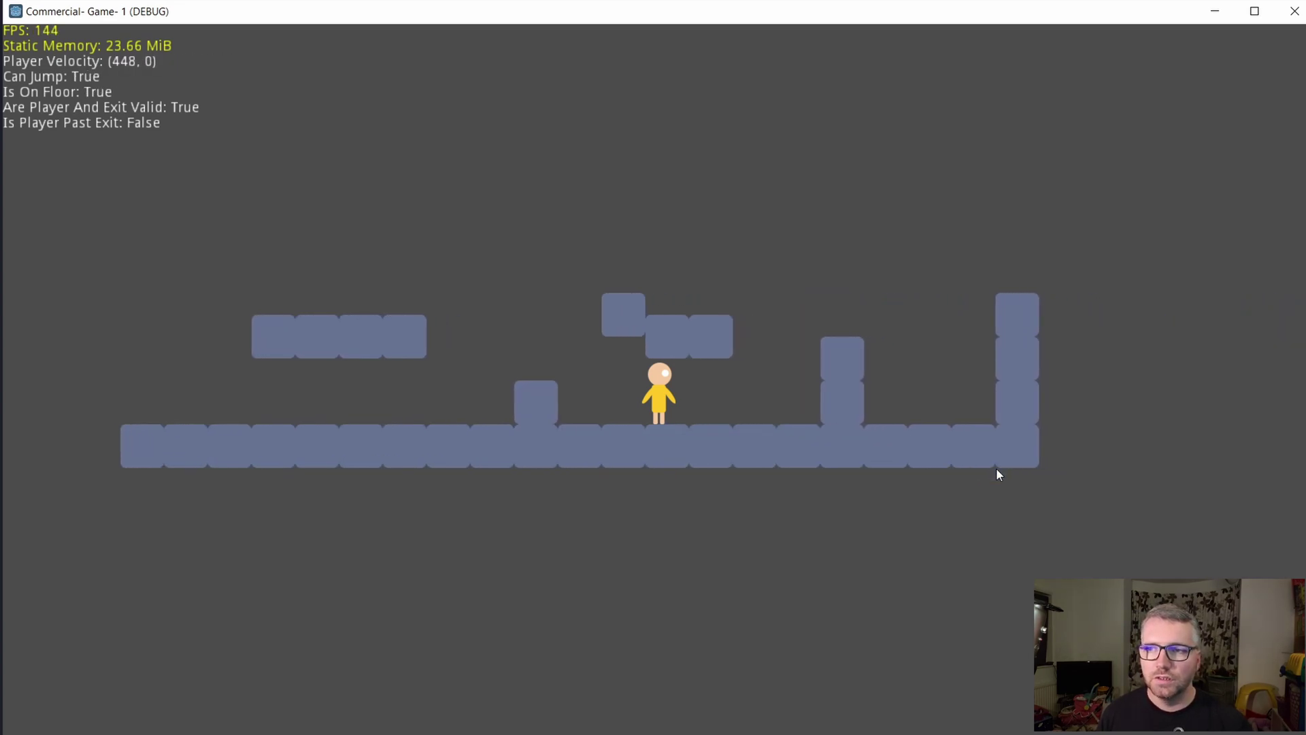
key(space)
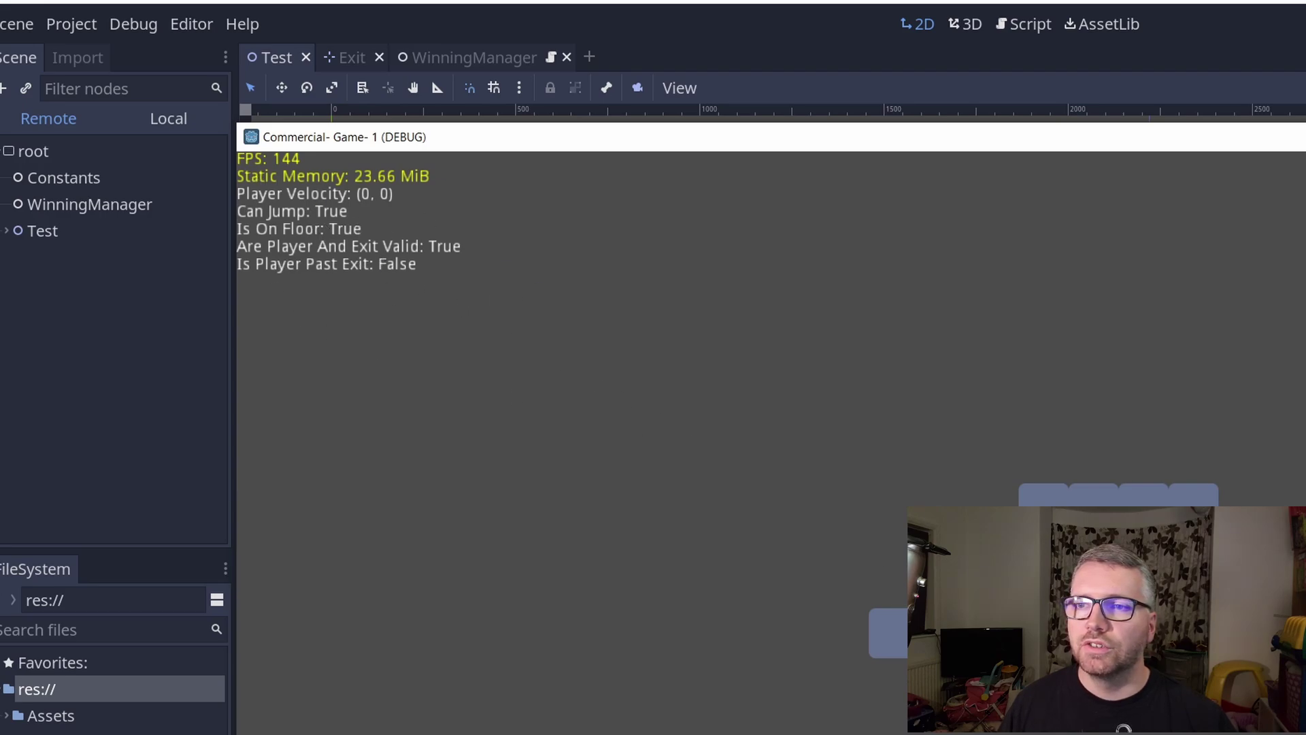
Step: Jump the player twice more, walk right, then stop the game with F8
key(space)
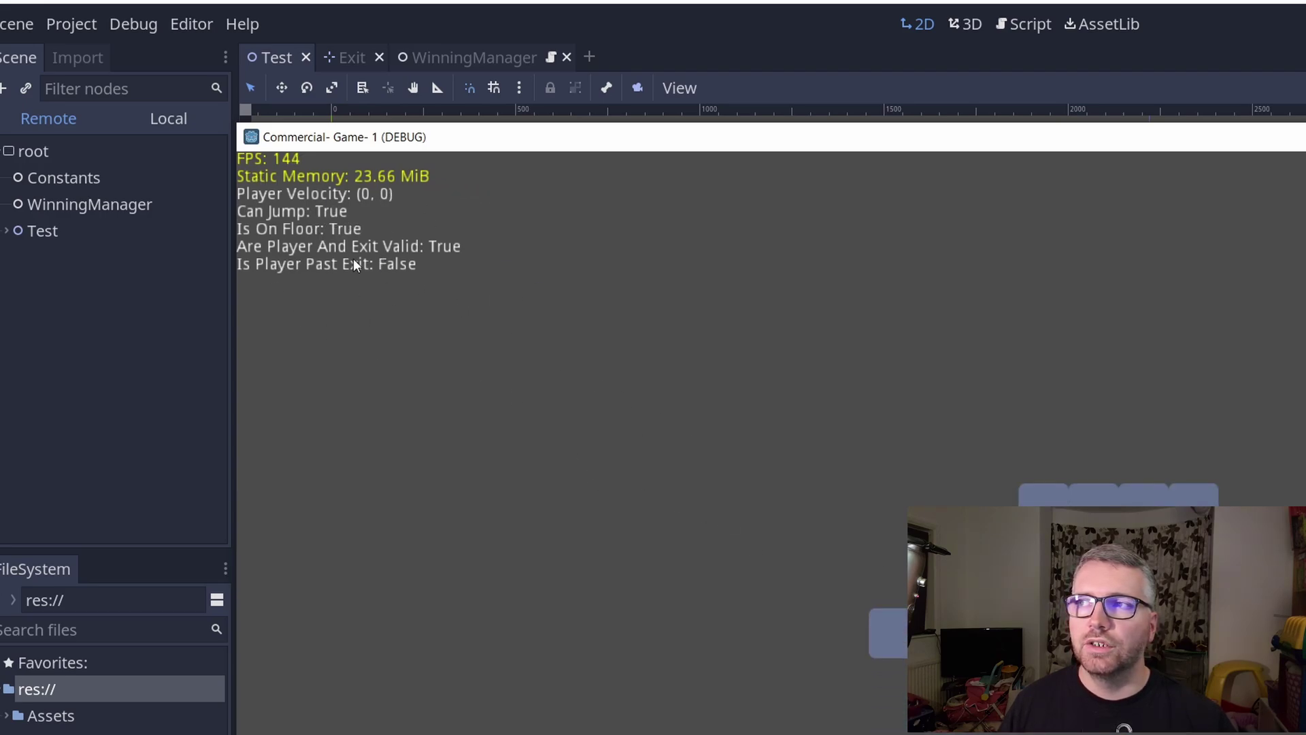
key(space)
key(space)
key(space)
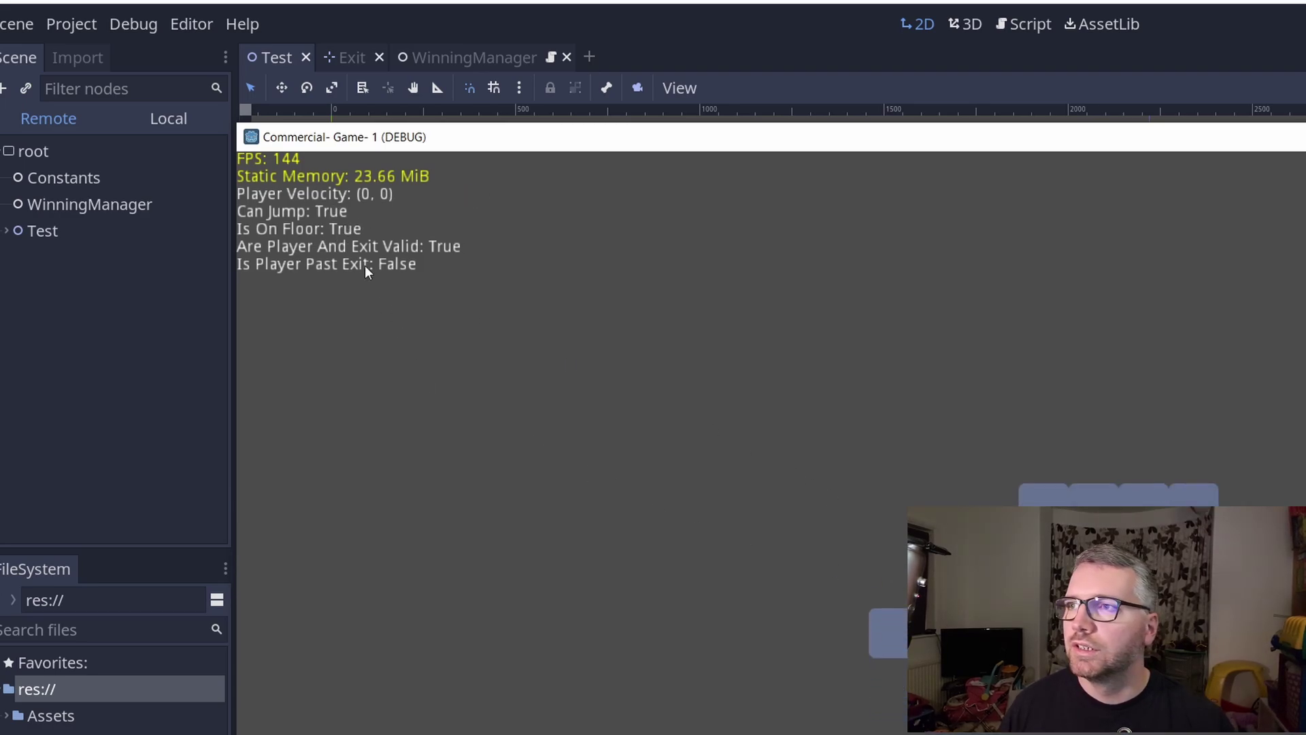
key(Right)
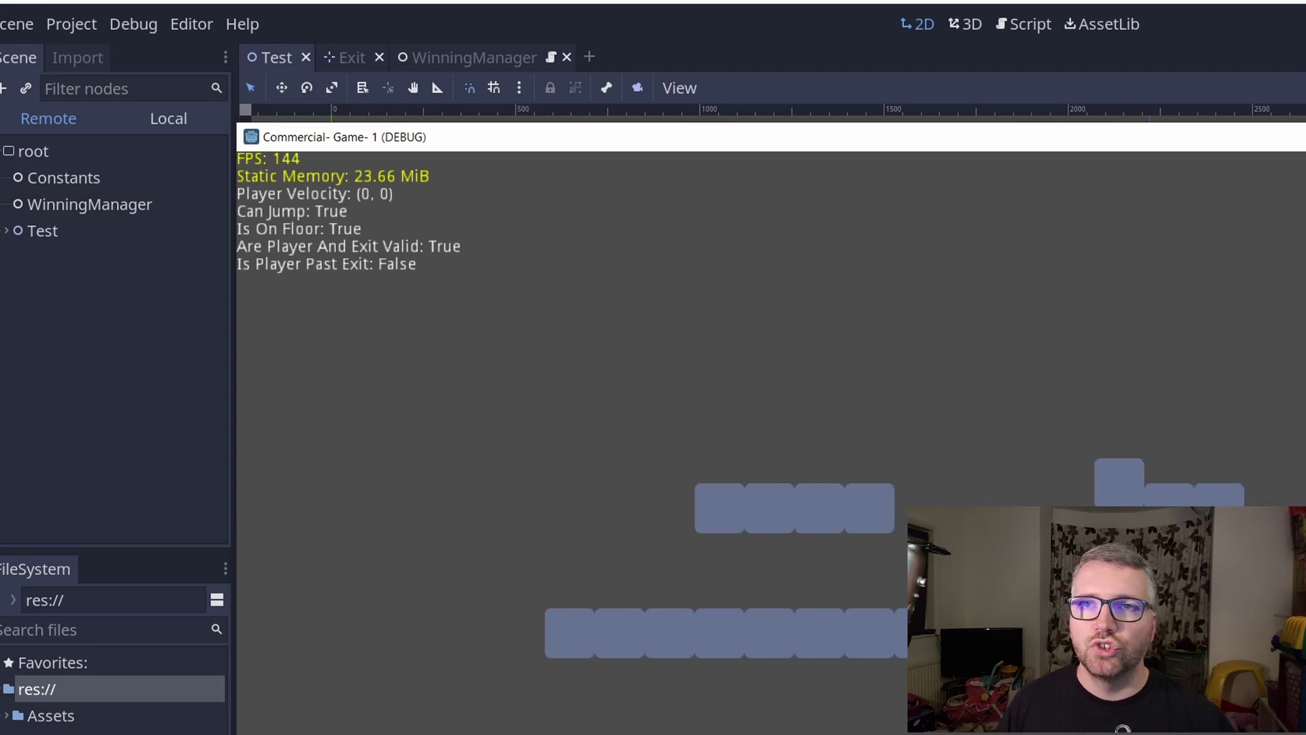
key(F8)
Step: Open the DebugManagerTest script and start a new line for the Player Gravity stat
click(1030, 23)
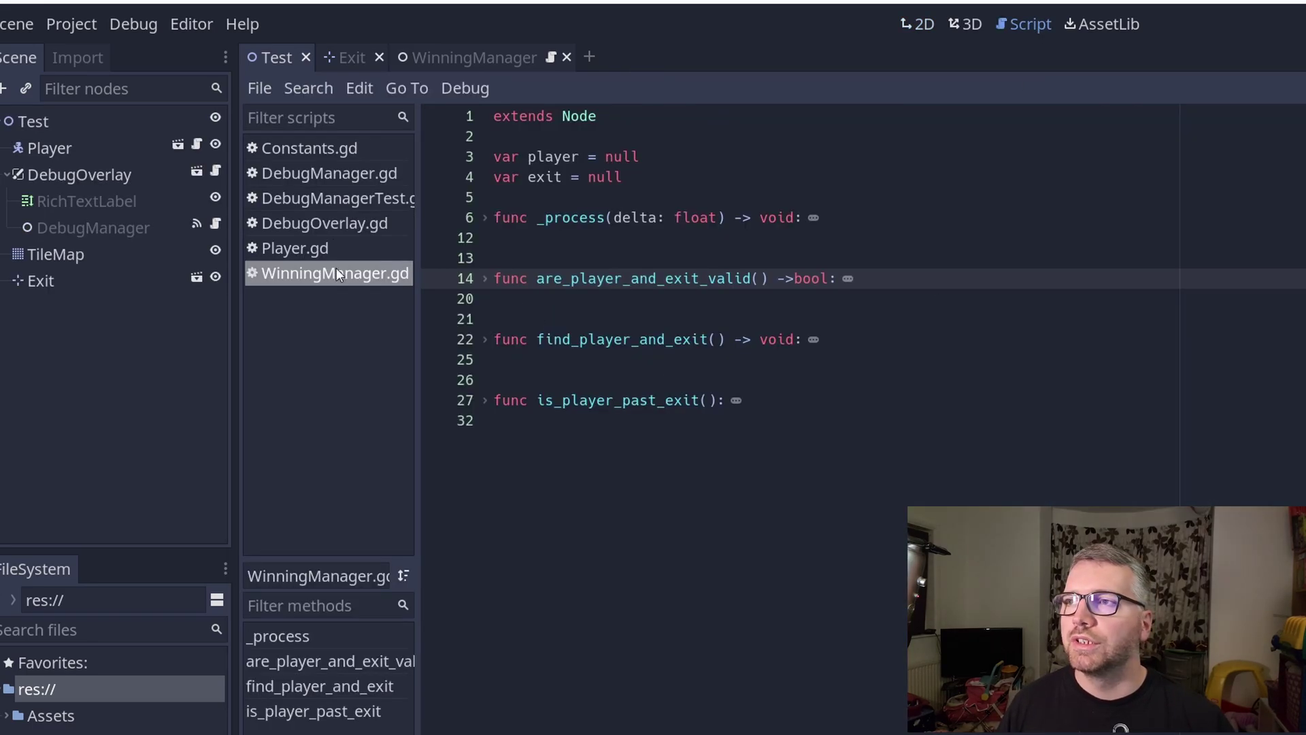
click(324, 223)
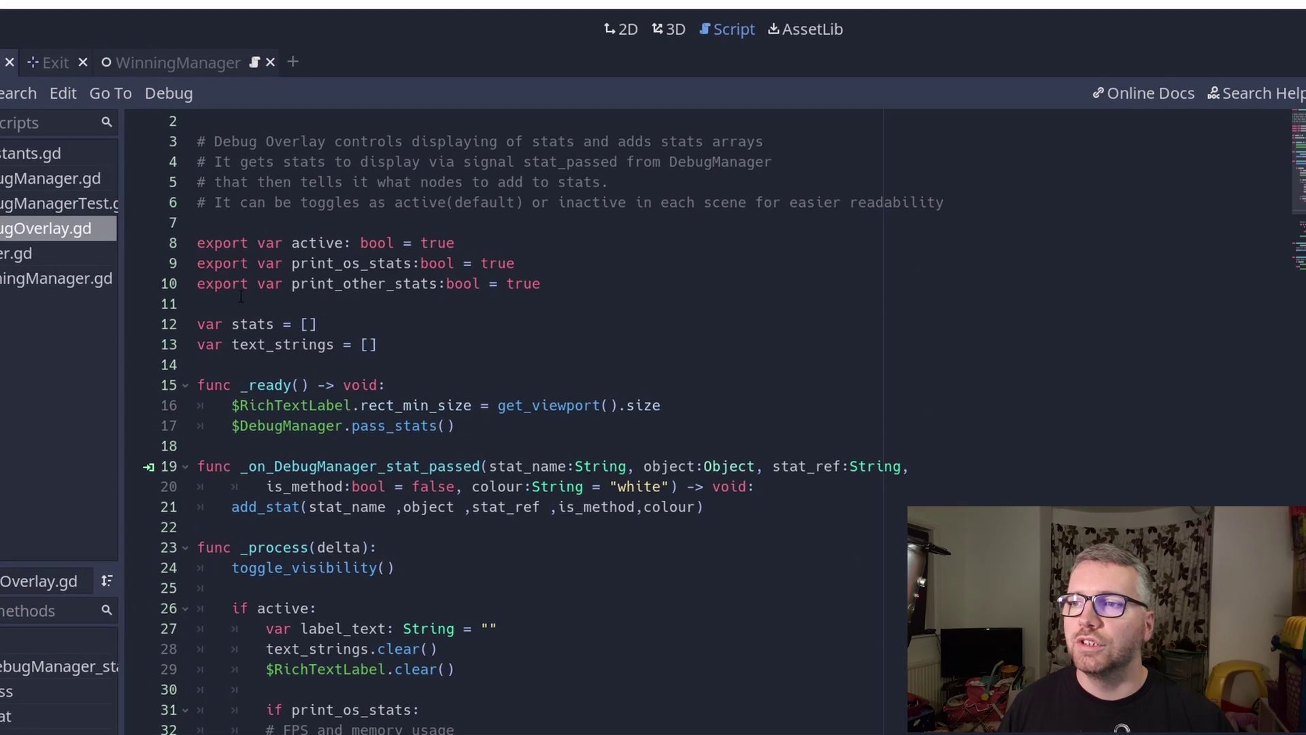
click(52, 203)
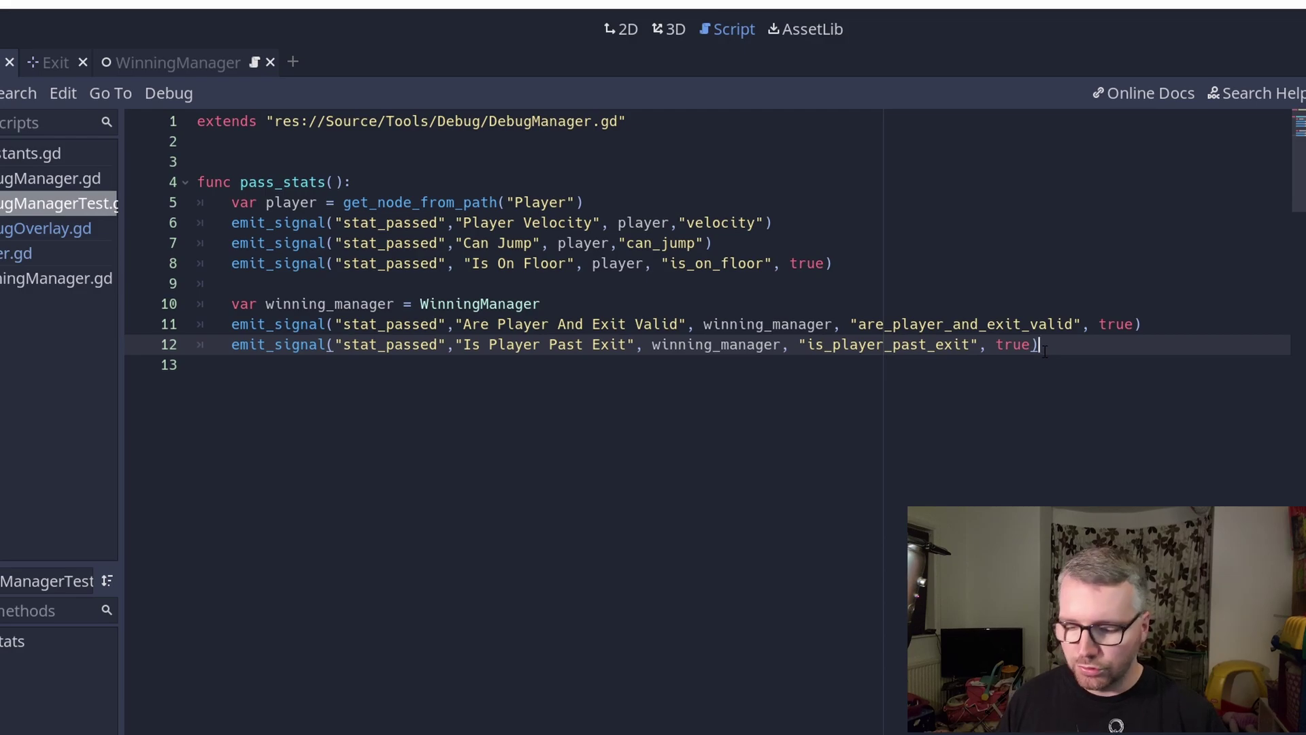
key(Return)
text(emit_signal("stat_passed", "Player Gravity", player, "gravity")
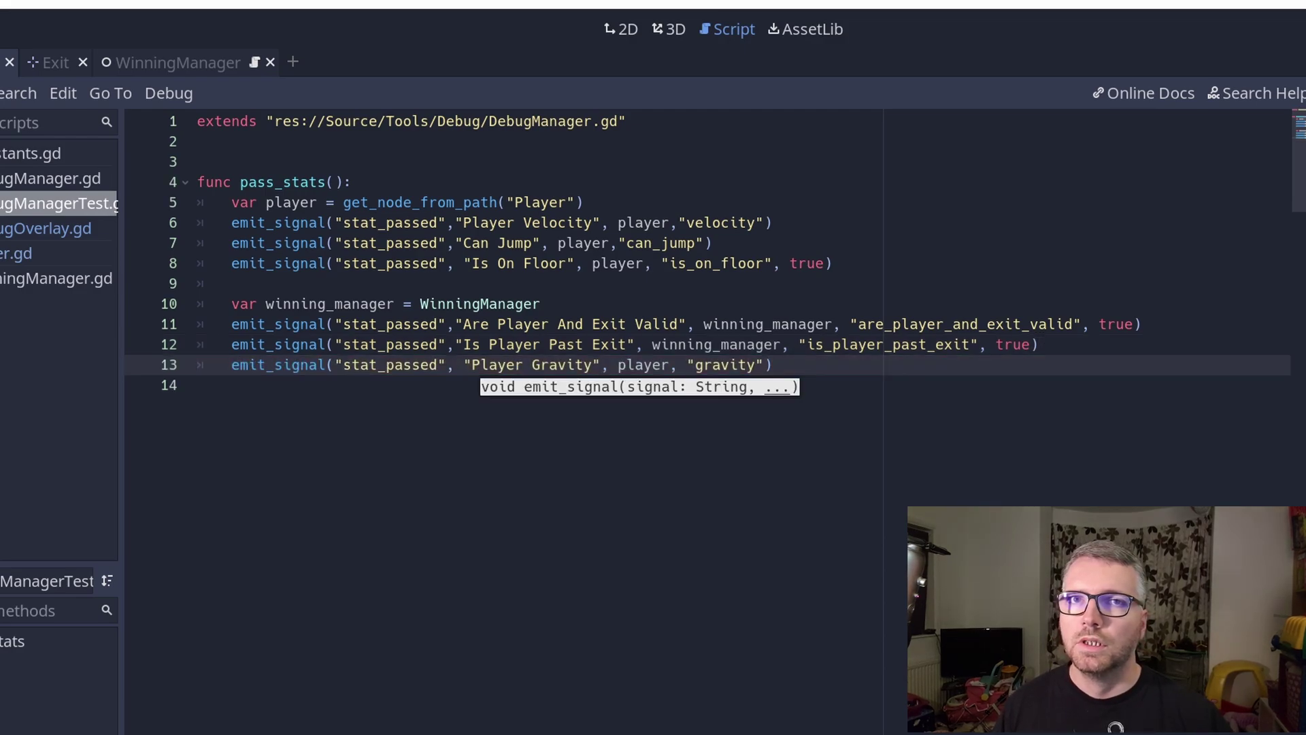
Step: Run the game, jump twice to check Player Gravity reads 2304, then close it
key(F5)
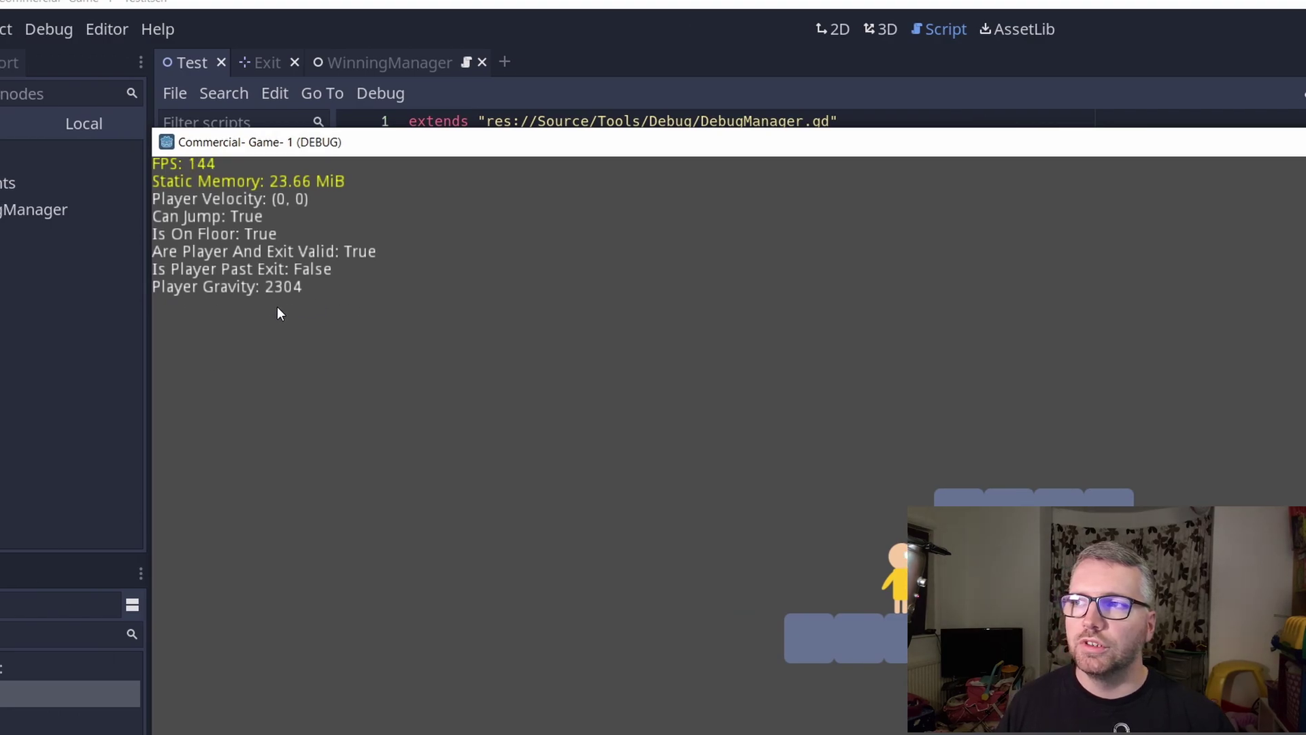
key(space)
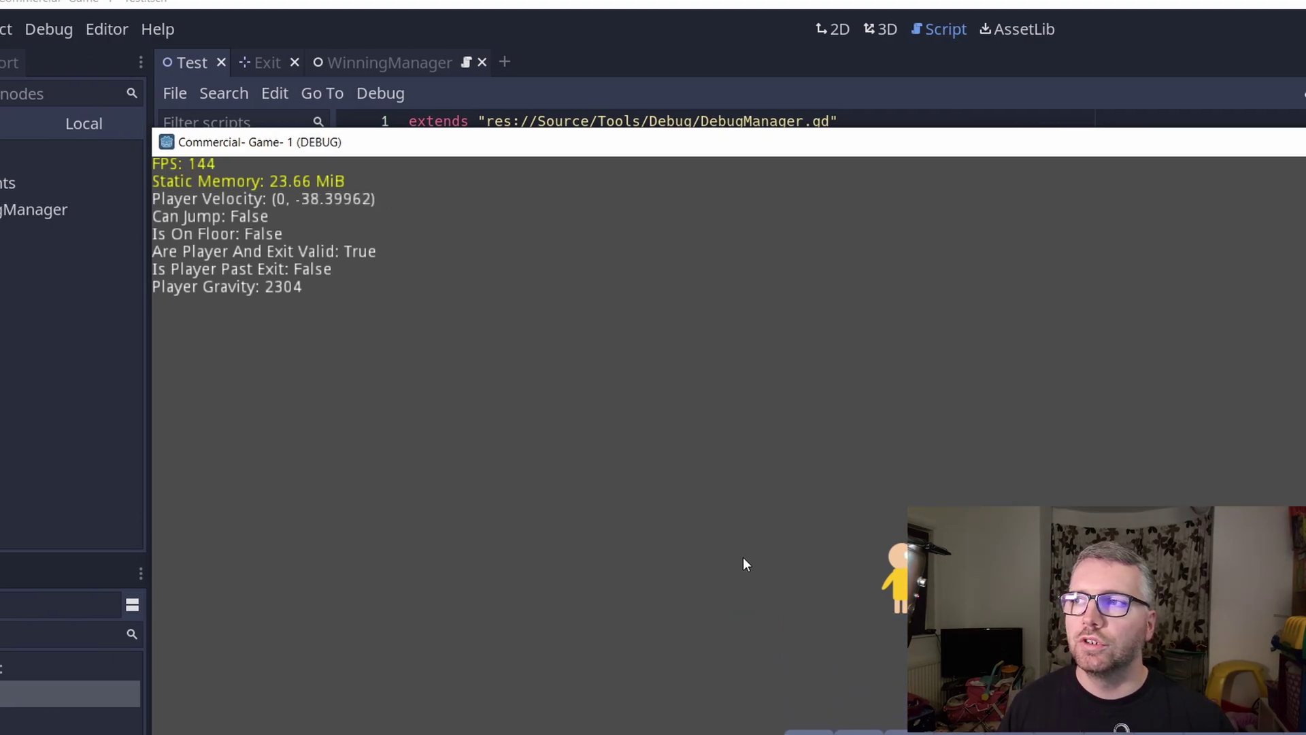
key(space)
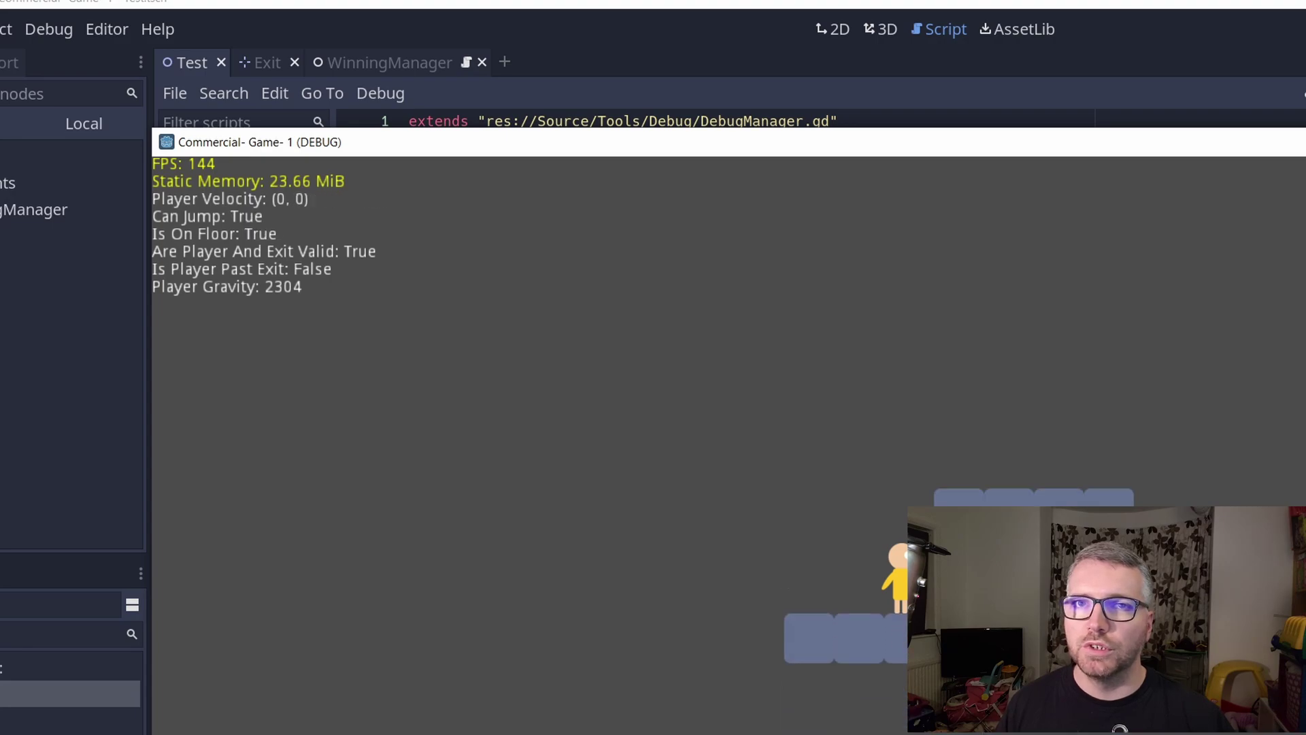
key(F8)
click(210, 253)
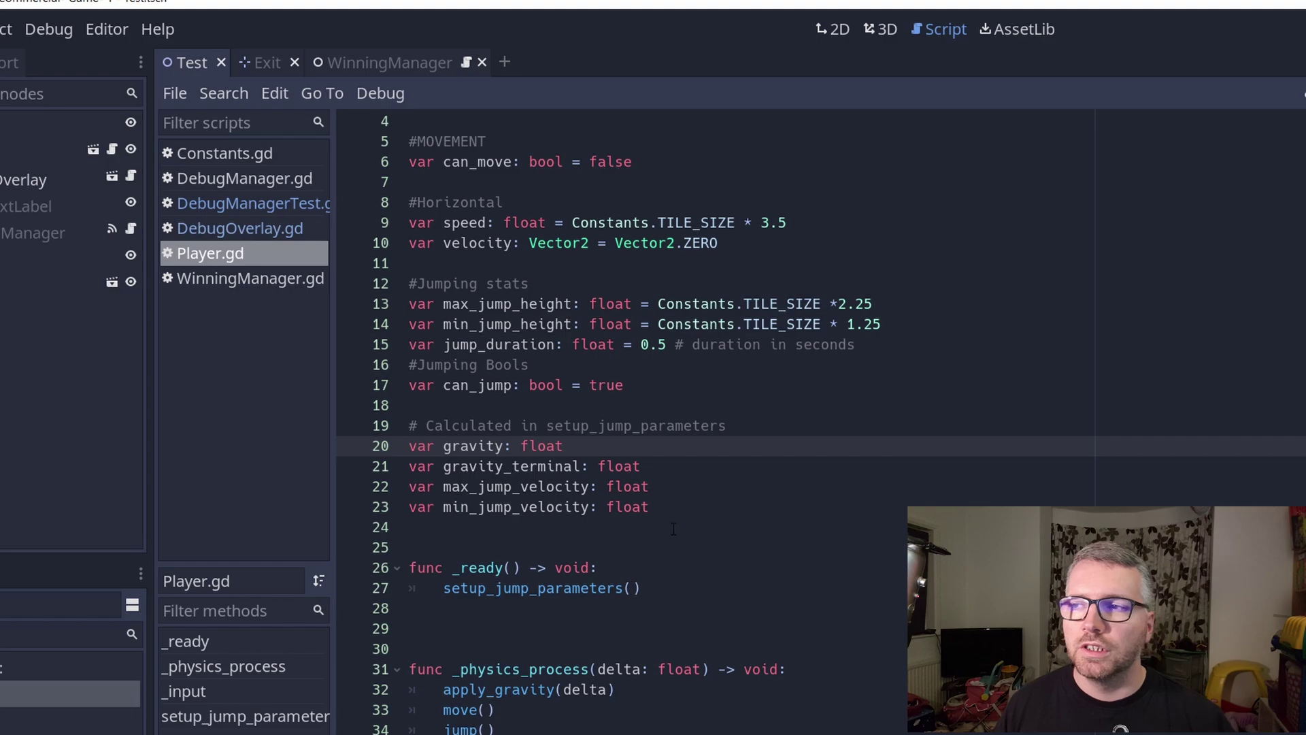
scroll(715, 408, down, 5)
scroll(714, 408, down, 3)
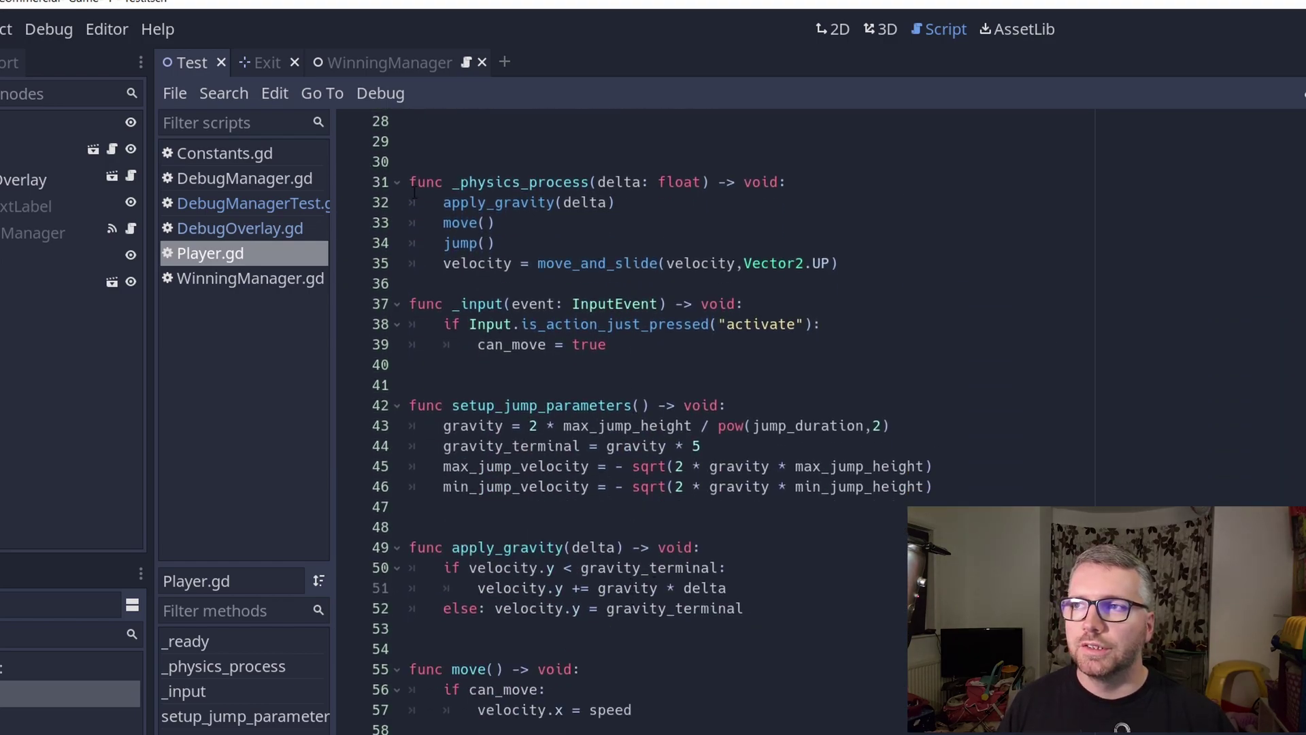
scroll(715, 408, up, 4)
scroll(714, 409, up, 5)
scroll(714, 408, up, 5)
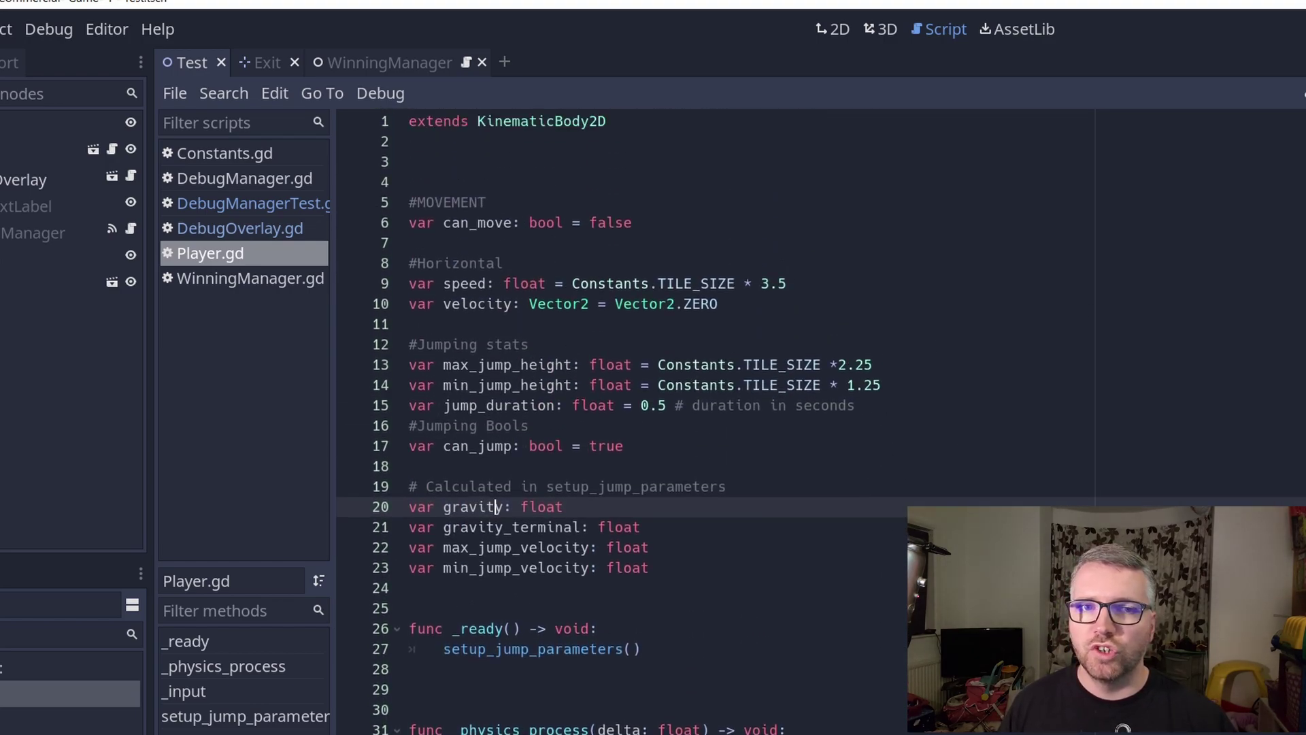